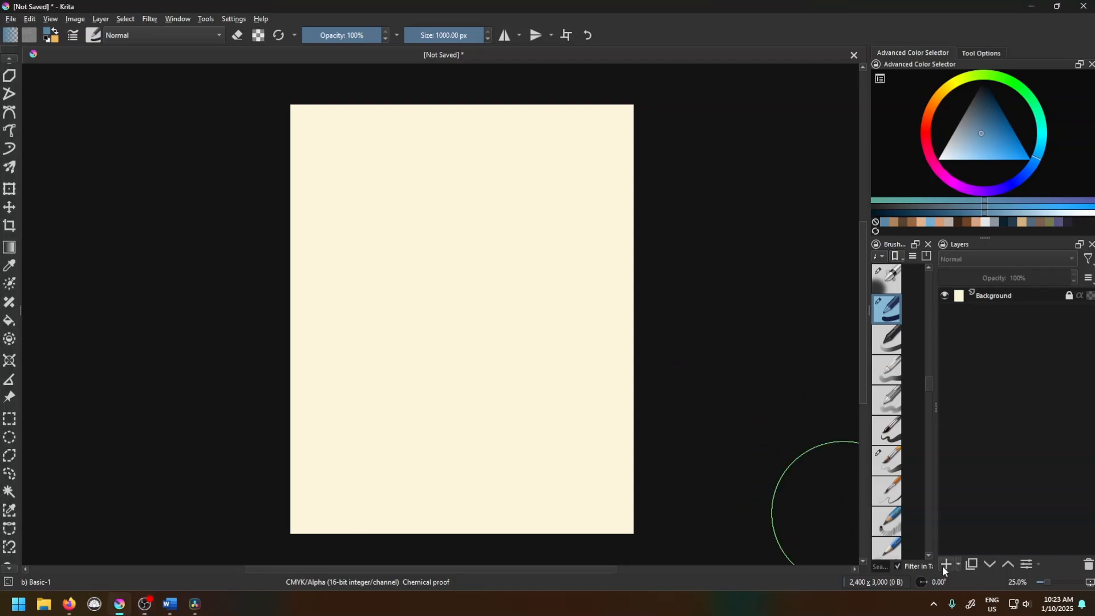
Step: Add a new paint layer above the Background layer and choose the Basic-1 brush preset from My Favorites
left_click(1022, 298)
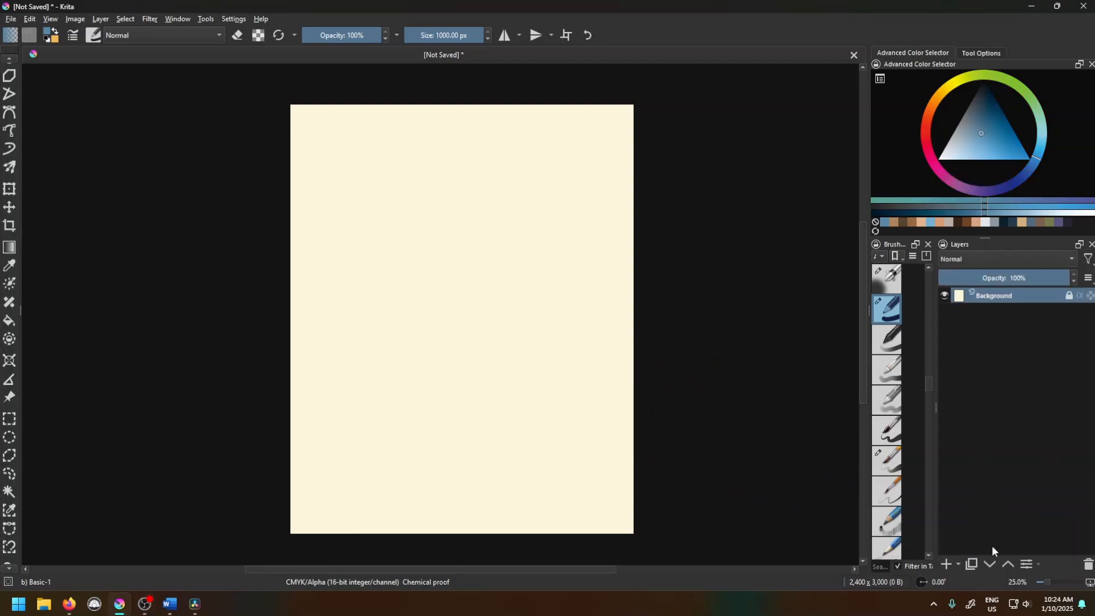
left_click(952, 567)
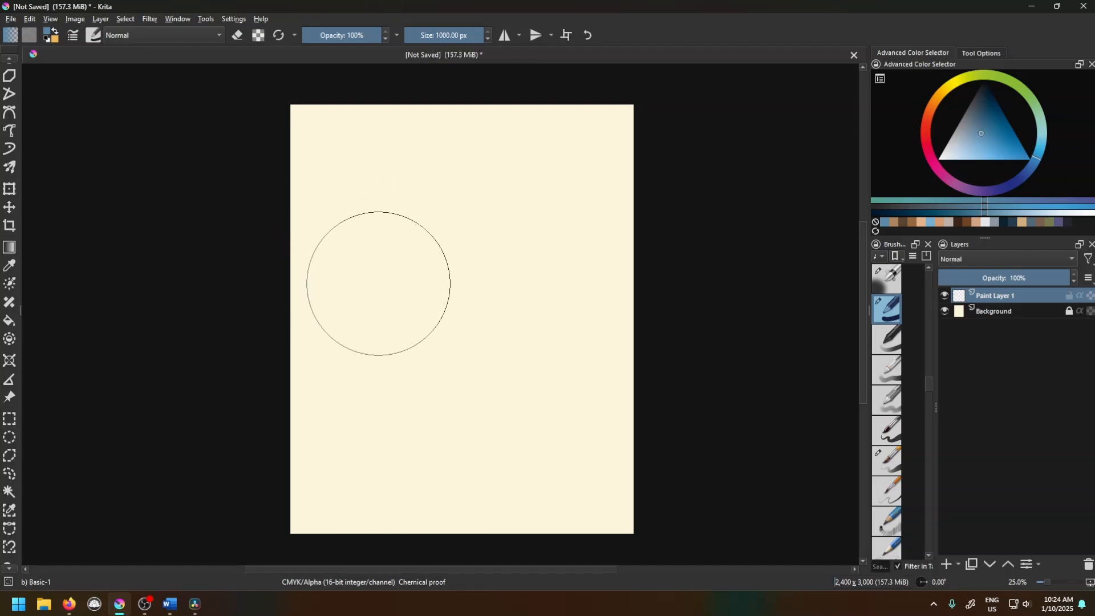
left_click(93, 35)
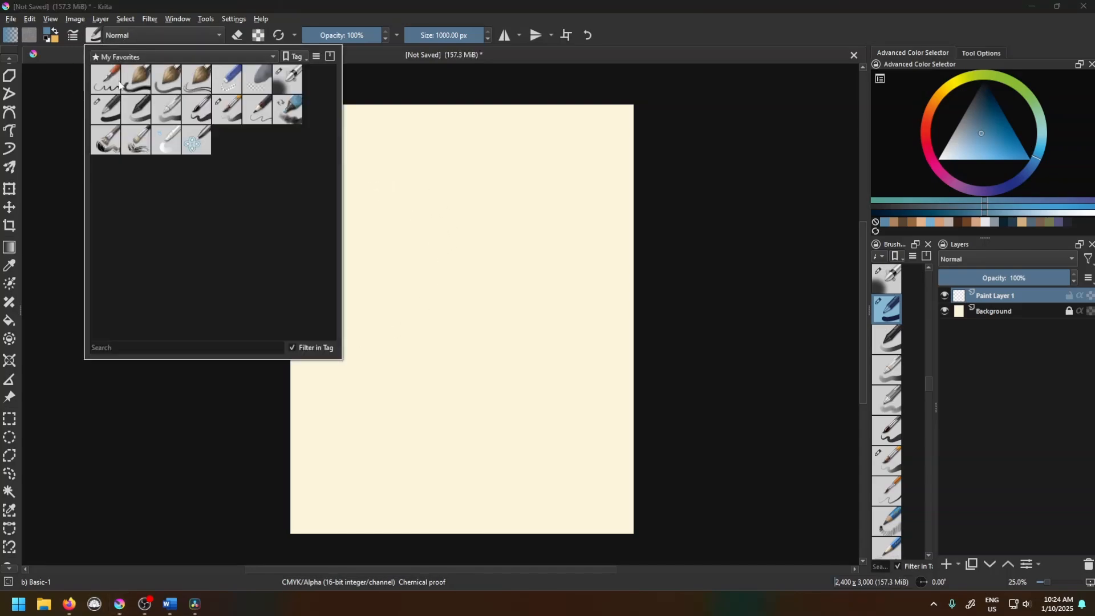
left_click(109, 110)
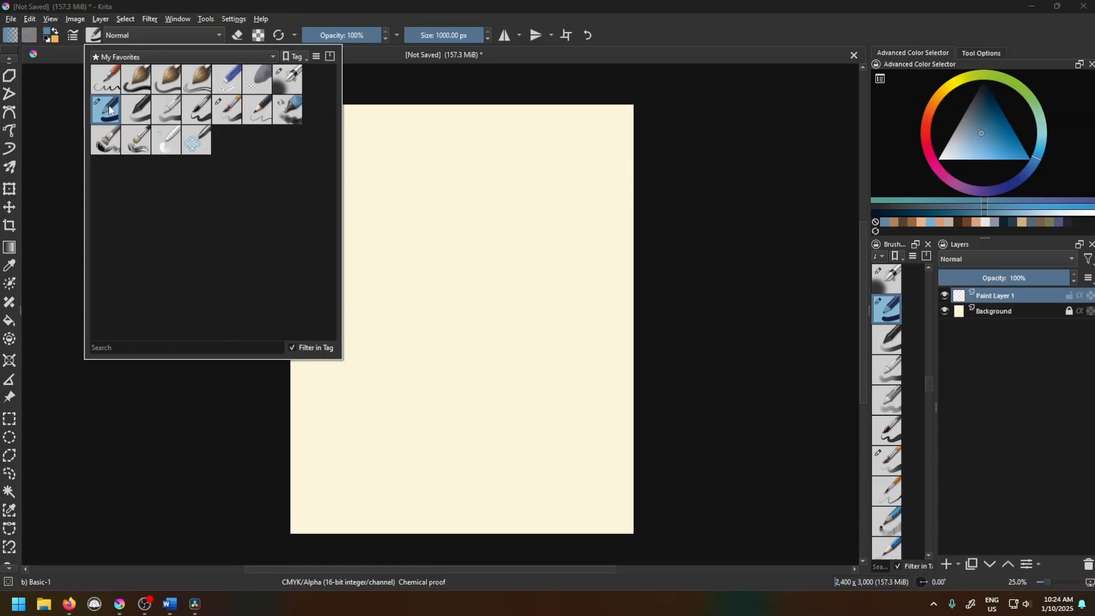
left_click(65, 157)
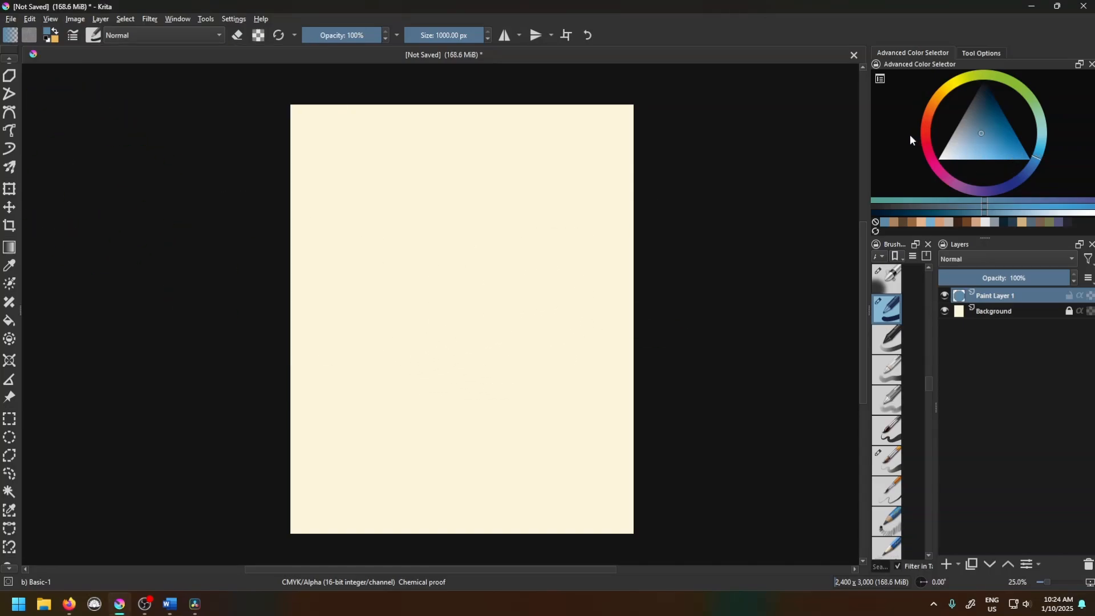
Step: Stamp a single muted light-orange circle near the canvas centre with the brush at 1000 px
left_click_drag(930, 112, 931, 110)
left_click(976, 147)
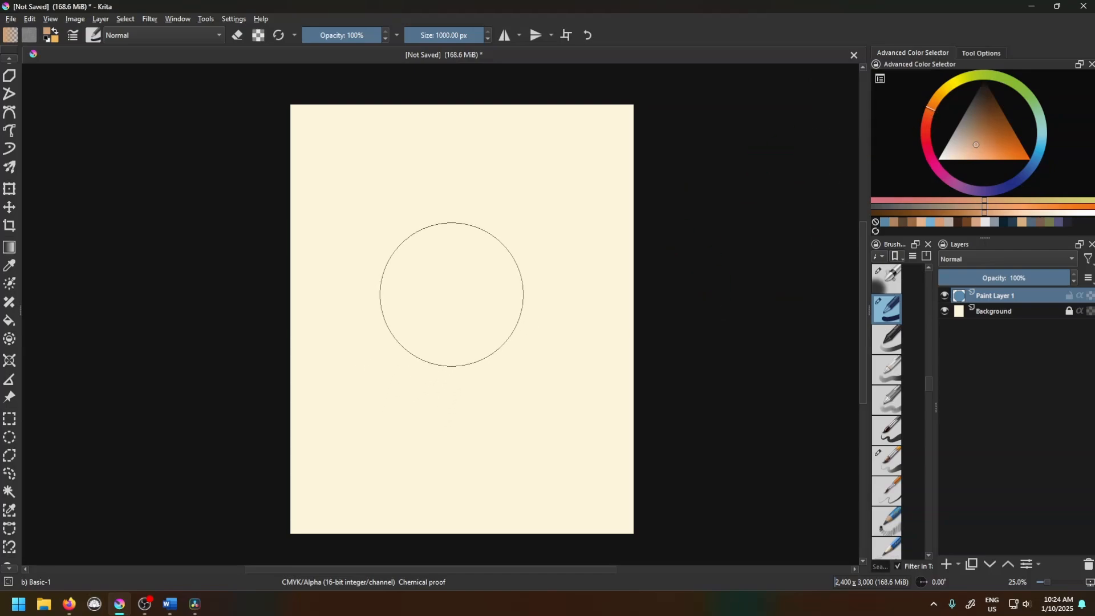
key("bracketright")
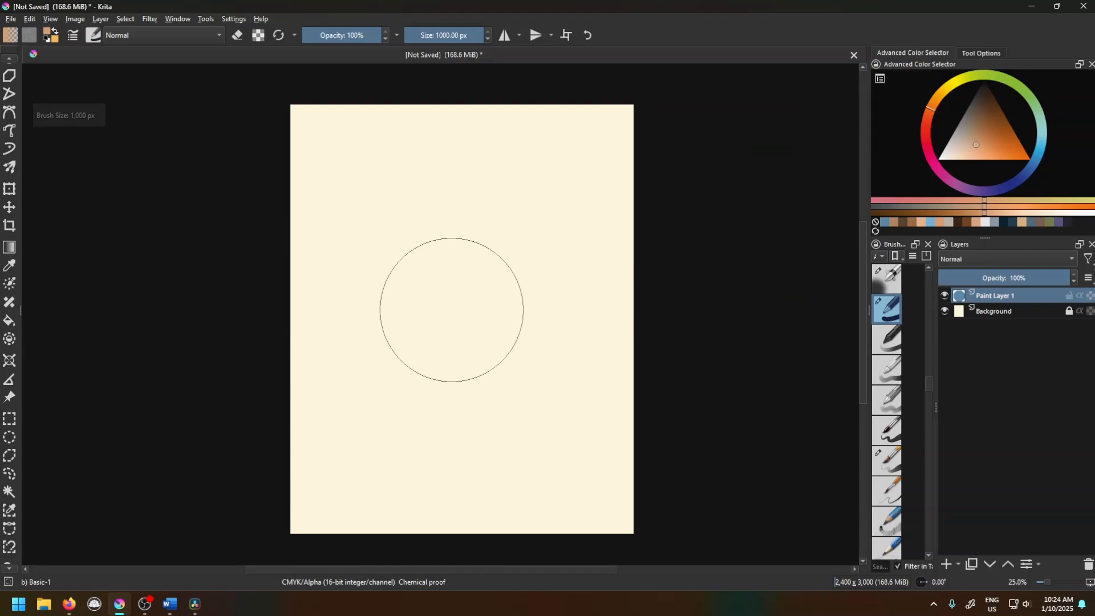
left_click(452, 310)
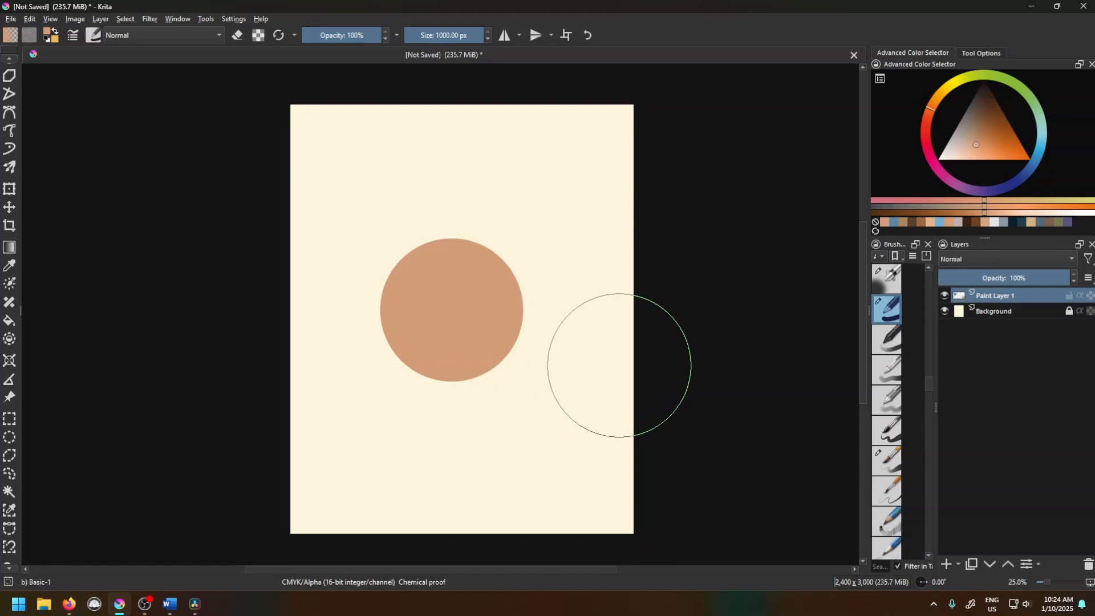
Step: Add another paint layer above the circle's layer and turn on Inherit Alpha for it
left_click(945, 564)
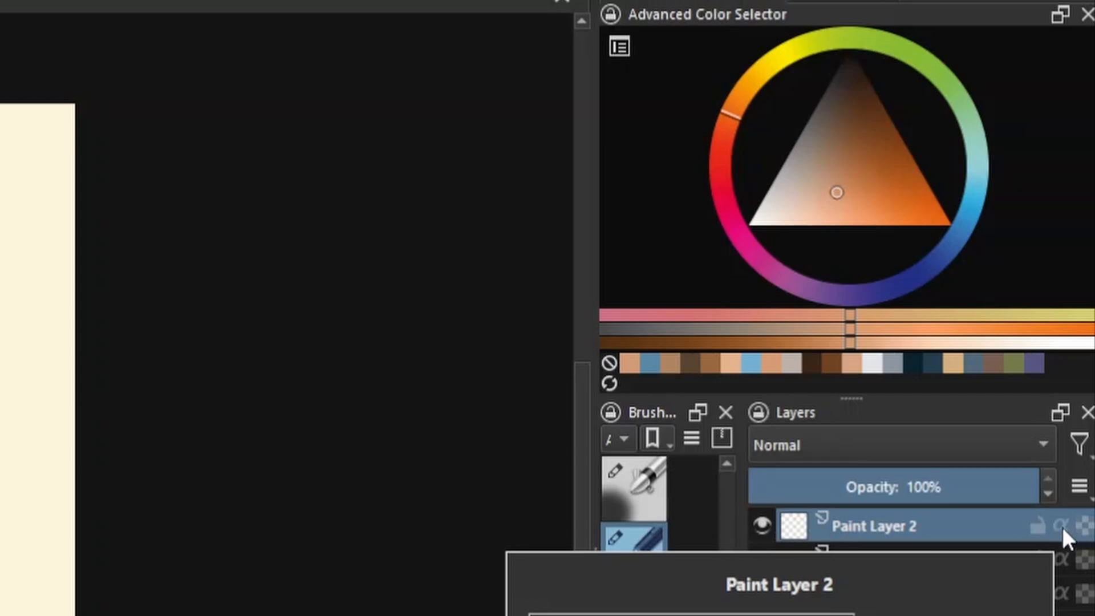
left_click(1062, 526)
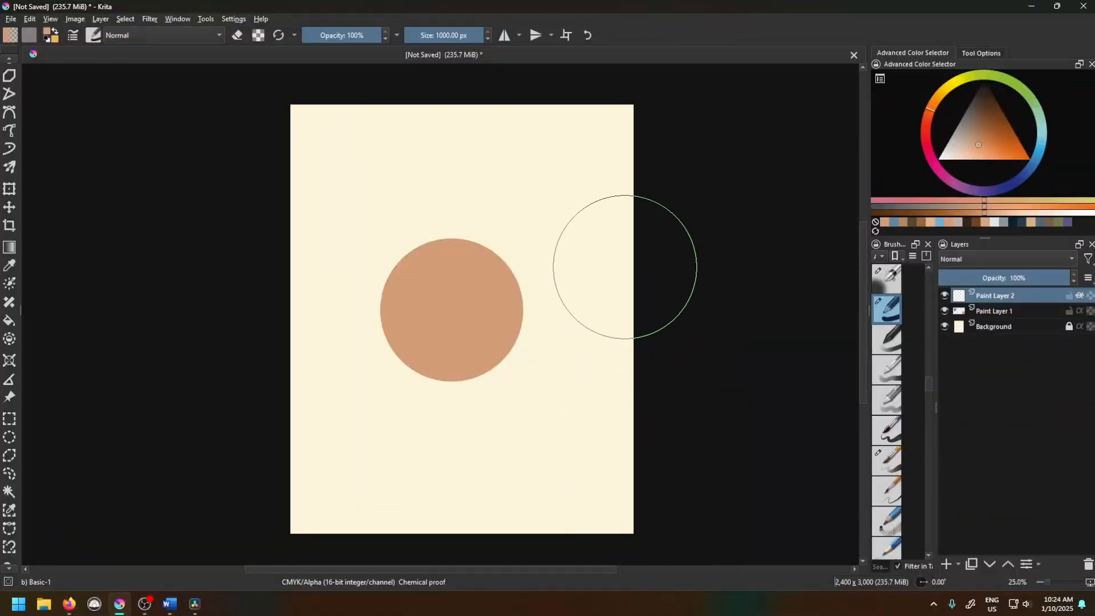
Step: Try painting dark brown strokes across the circle on the ungrouped alpha-inheriting layer with a 444 px brush, undoing them each time
left_click(993, 109)
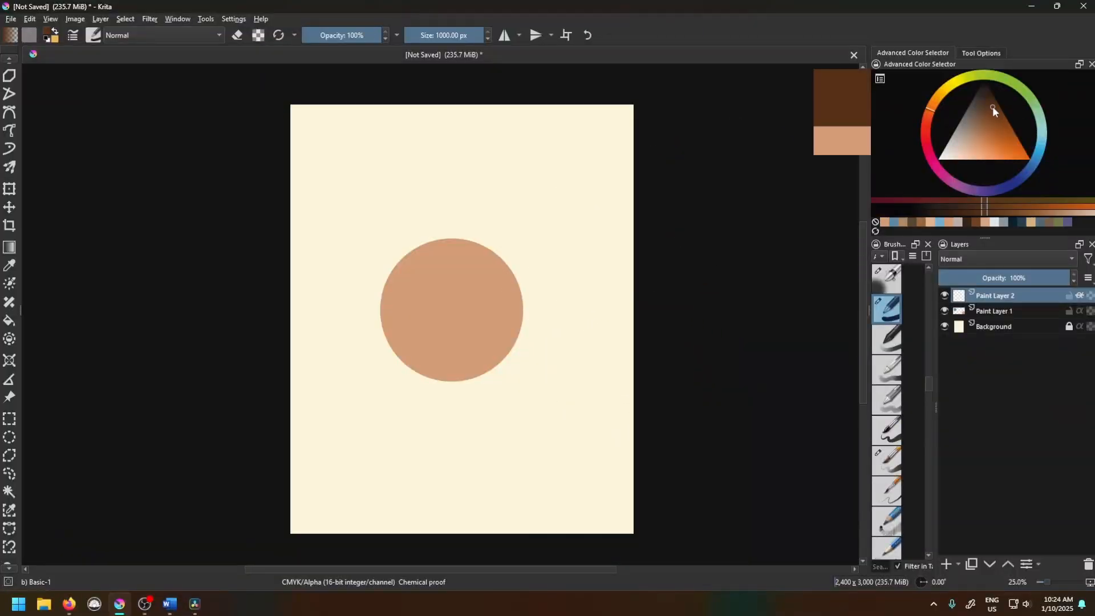
left_click(950, 90)
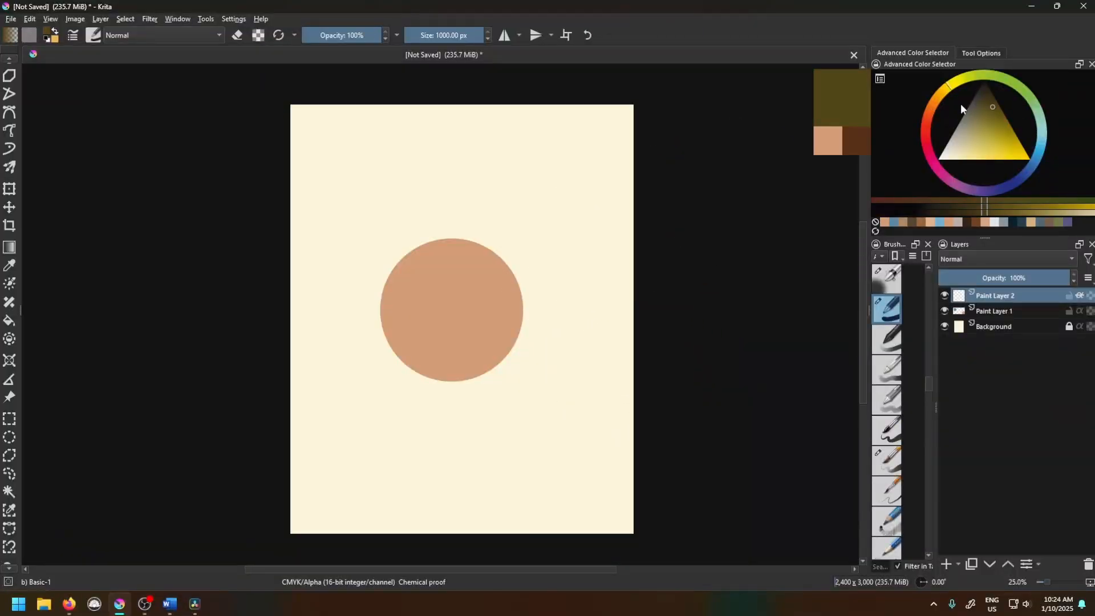
left_click(936, 103)
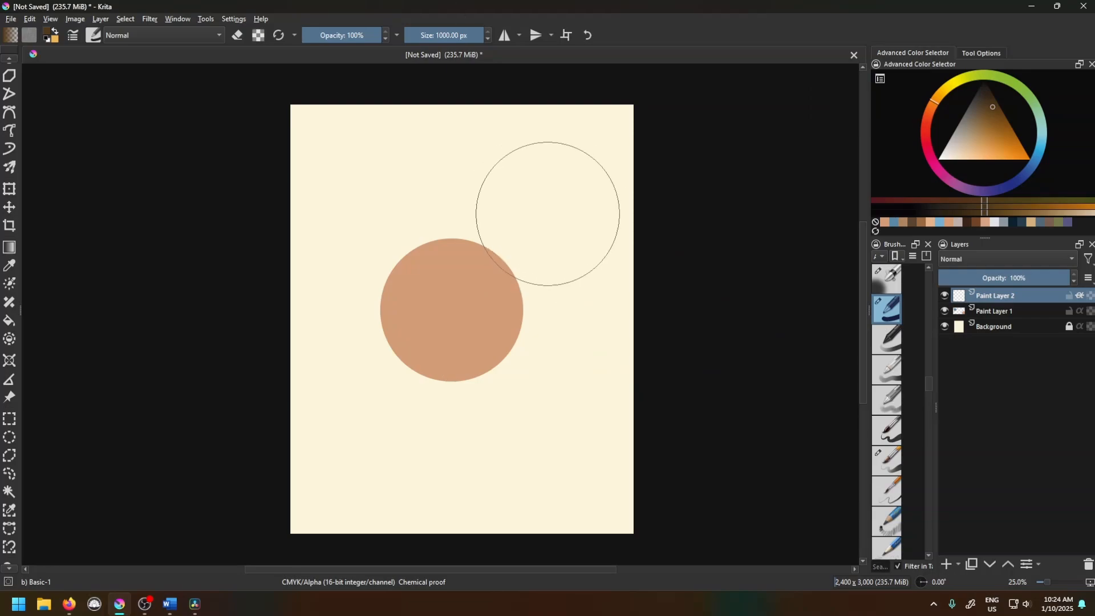
left_click_drag(564, 291, 234, 288, "shift")
left_click_drag(544, 277, 433, 358)
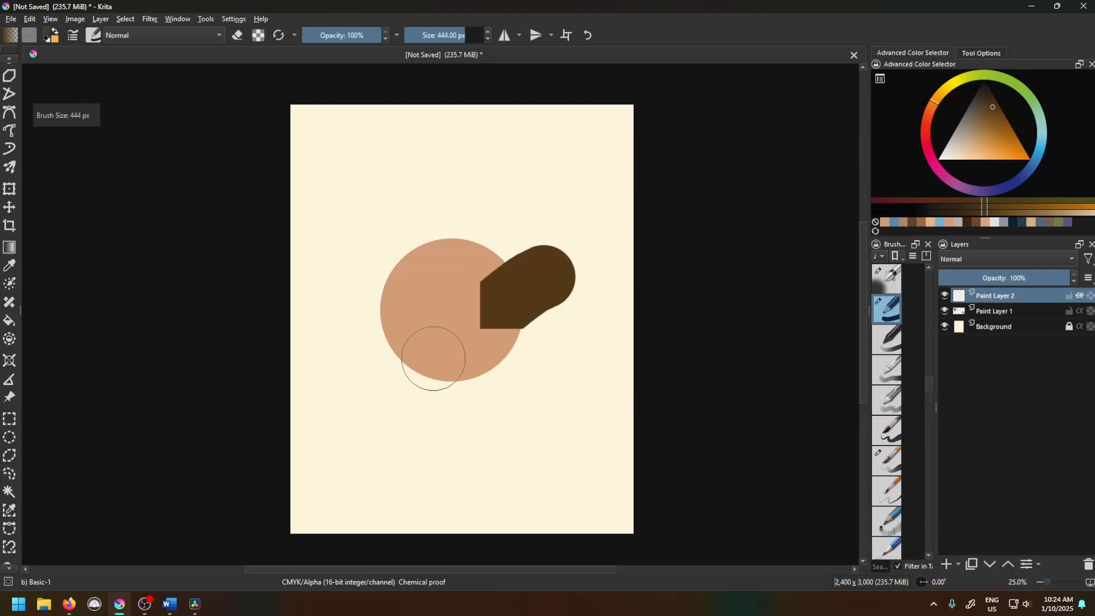
mouse_move(548, 302)
left_mouse_down()
mouse_move(351, 382)
mouse_move(425, 256)
mouse_move(509, 286)
mouse_move(514, 301)
mouse_move(481, 391)
mouse_move(459, 410)
left_mouse_up()
key("ctrl+z")
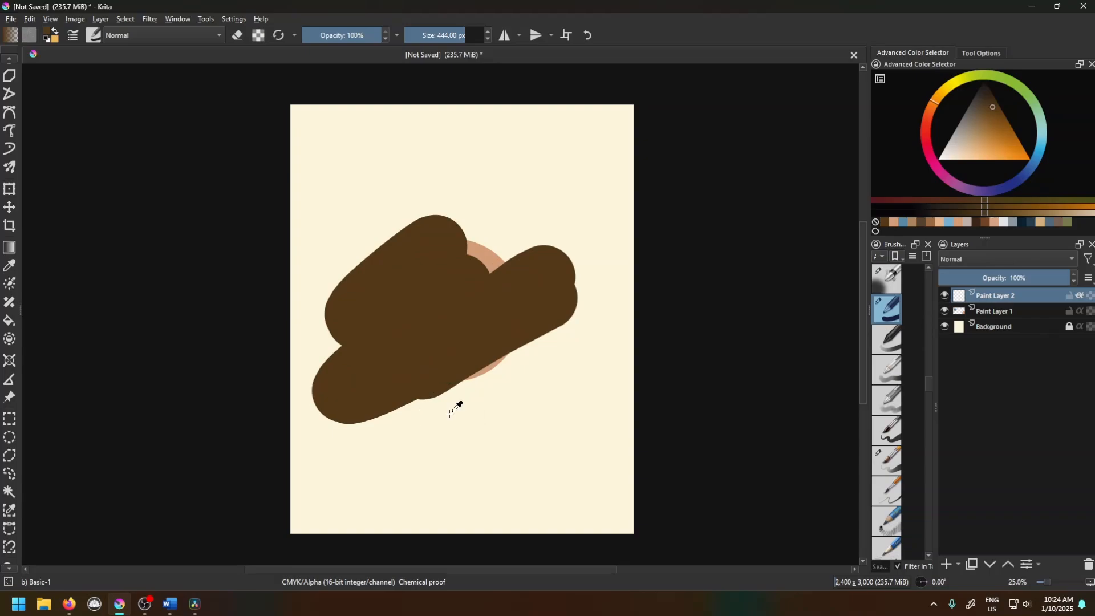
key("ctrl+z")
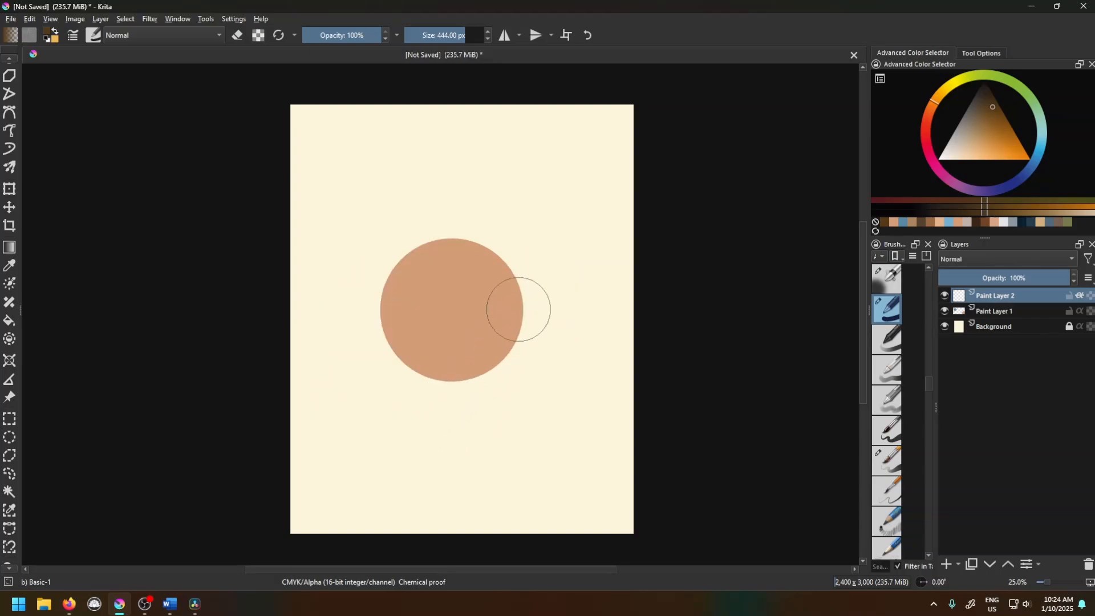
mouse_move(518, 309)
left_mouse_down()
mouse_move(447, 344)
mouse_move(477, 244)
mouse_move(520, 305)
mouse_move(498, 297)
left_mouse_up()
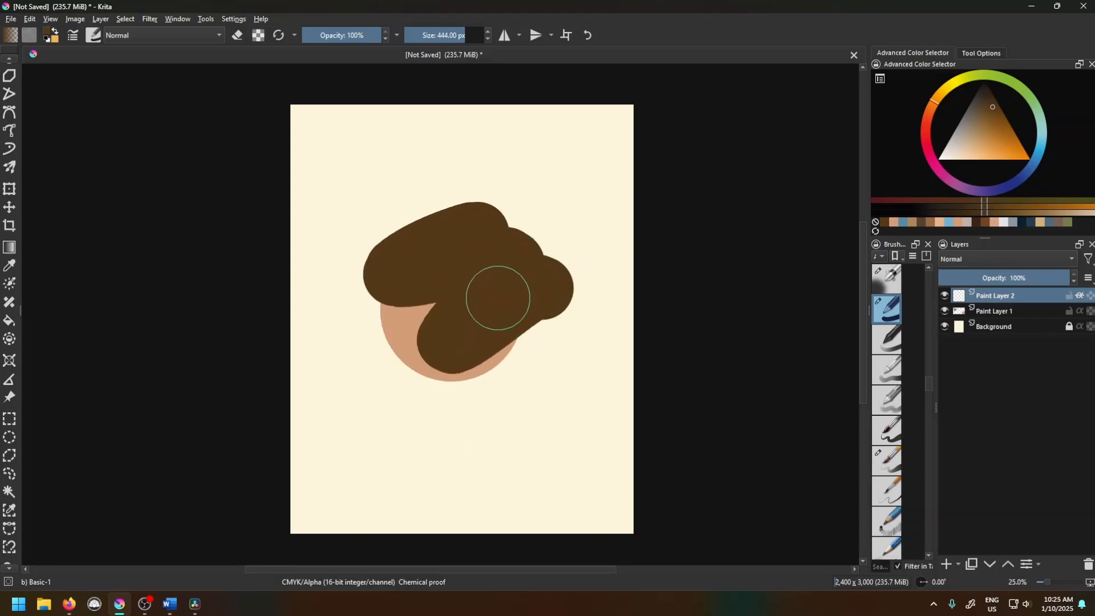
key("ctrl+z")
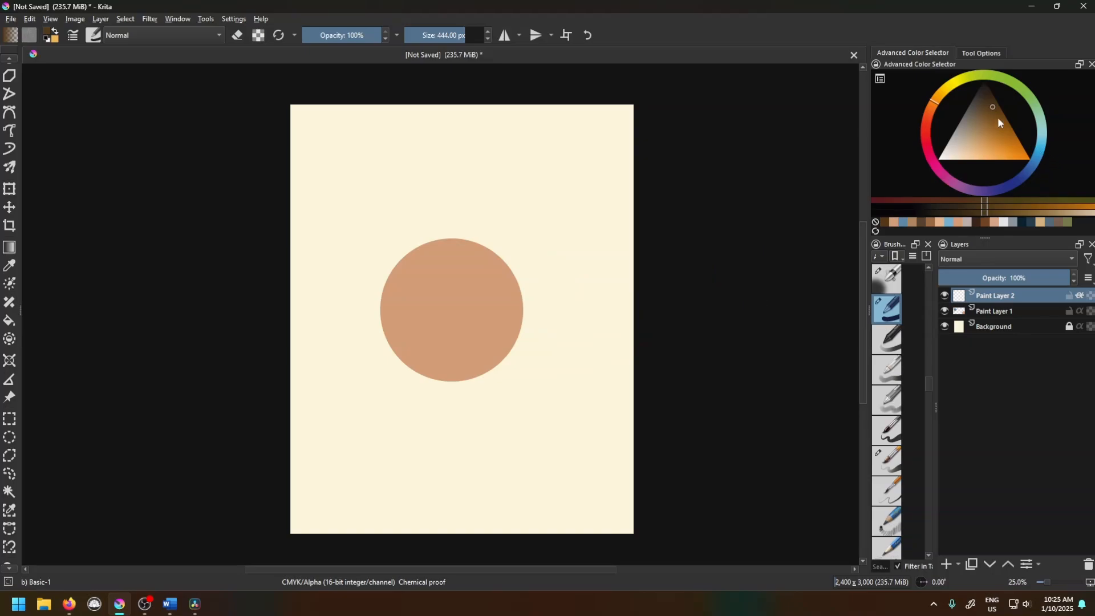
Step: Set the painting color to a dark, muted reddish brown
left_click(978, 105)
left_click(932, 118)
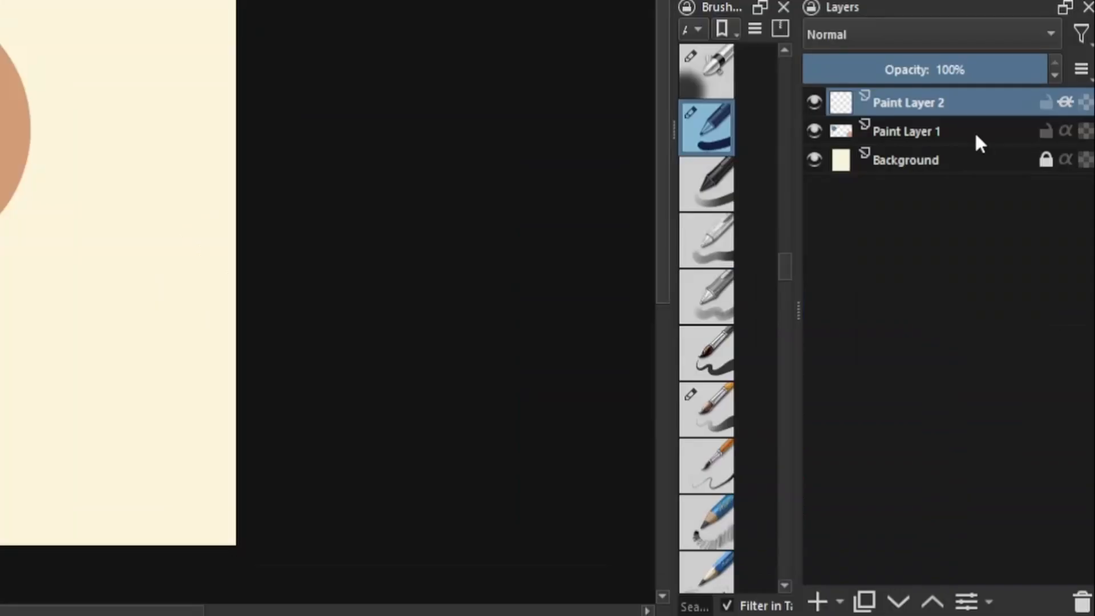
Step: Group Paint Layer 2 and Paint Layer 1 and rename the group "Alpha Inherit Group"
left_click(974, 131, "ctrl")
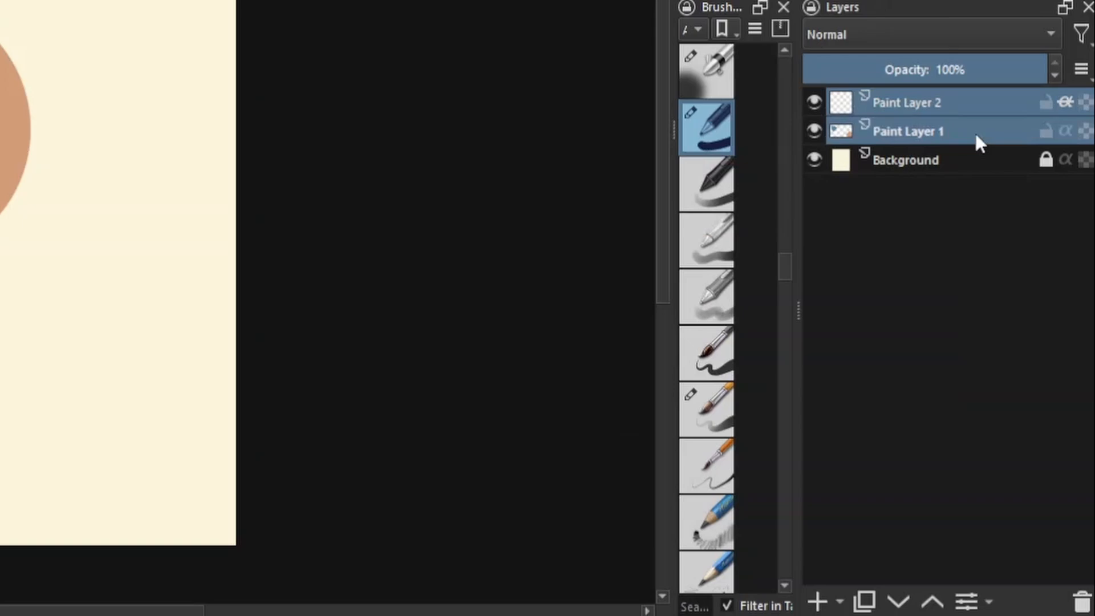
mouse_move(901, 105)
key("ctrl+g")
double_click(901, 107)
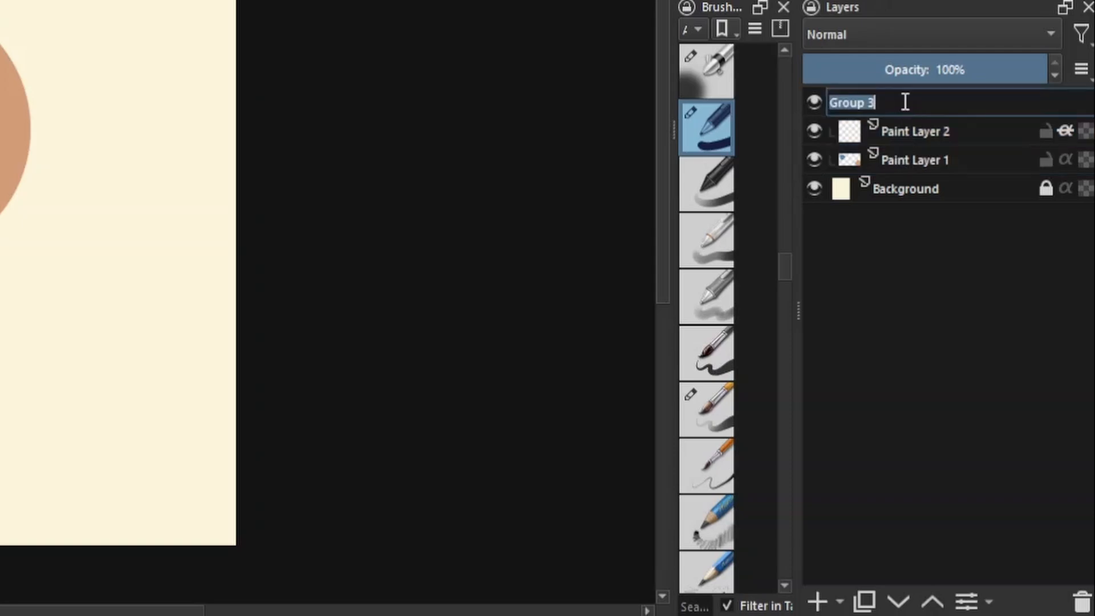
type("Alpha")
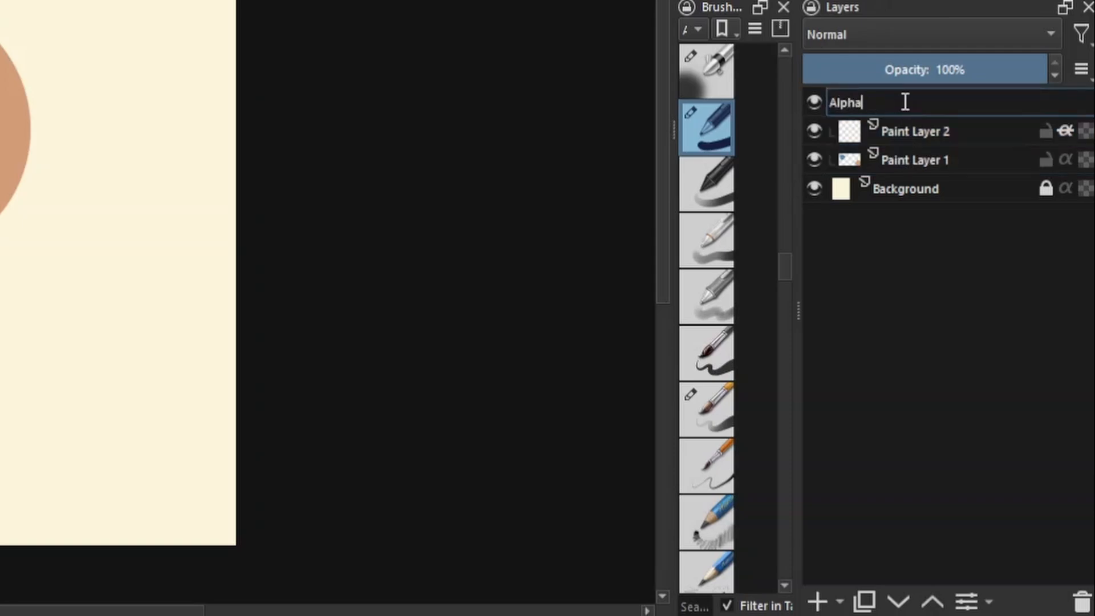
type(" Inherit Group")
key("Return")
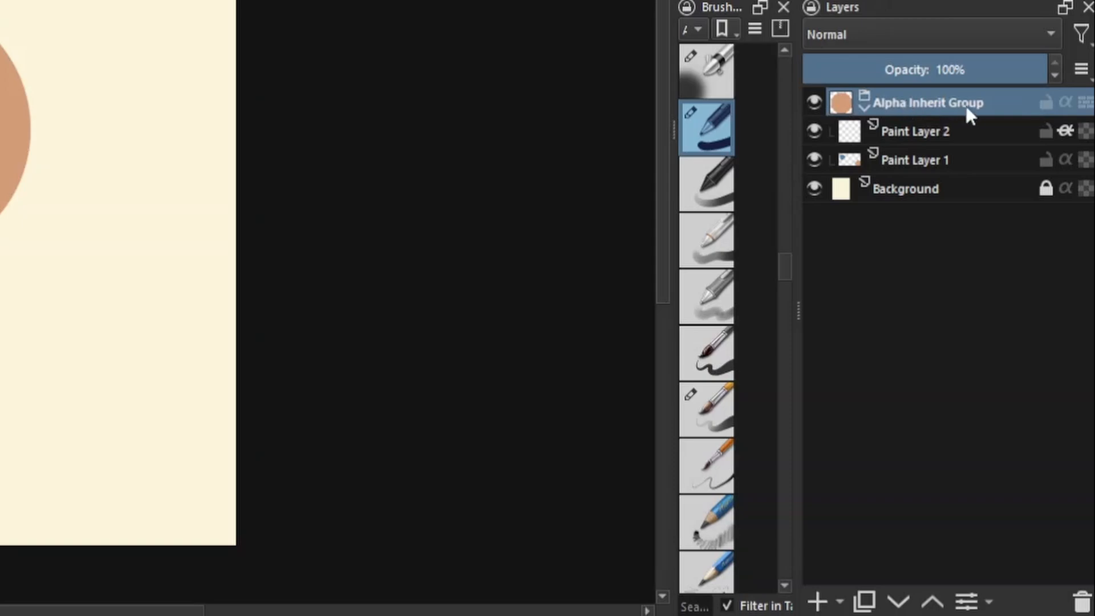
Step: Give the Alpha Inherit Group and its two paint layers a green color label and make Paint Layer 2 active
left_click(924, 150, "ctrl")
right_click(922, 151)
left_click(876, 211)
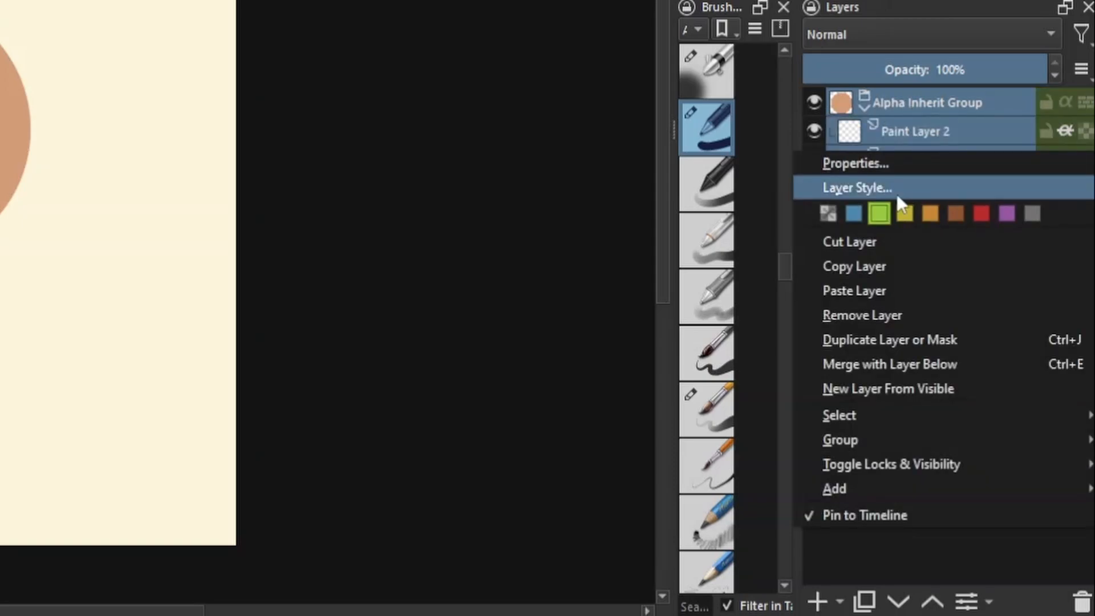
left_click(940, 132)
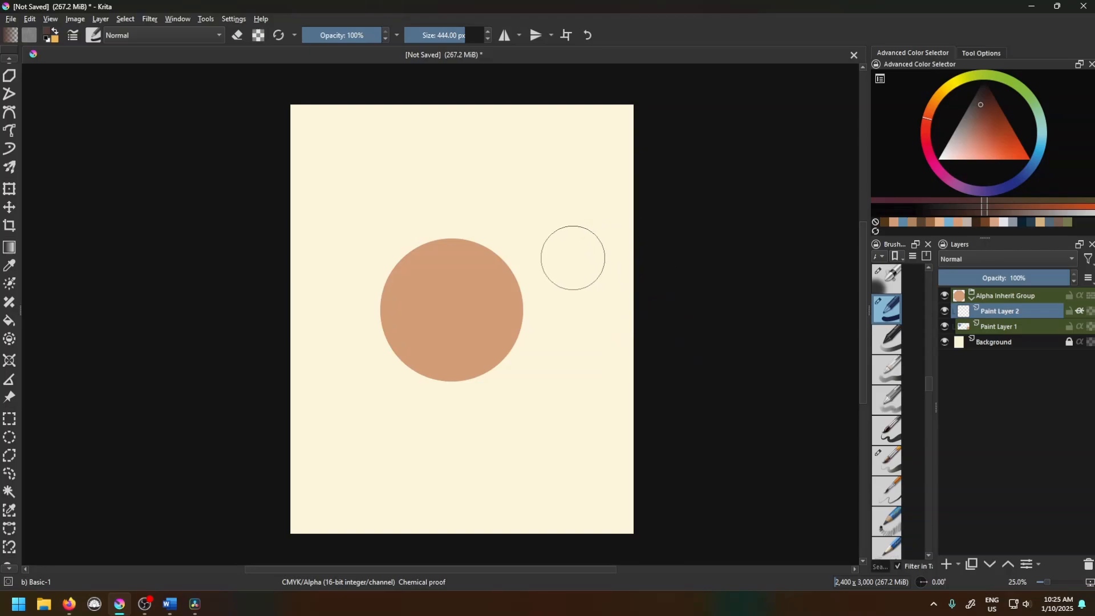
Step: Test broad dark reddish-brown strokes over the circle on the grouped alpha-inheriting layer, and undo them
mouse_move(572, 254)
left_mouse_down()
mouse_move(430, 295)
mouse_move(553, 371)
mouse_move(488, 365)
left_mouse_up()
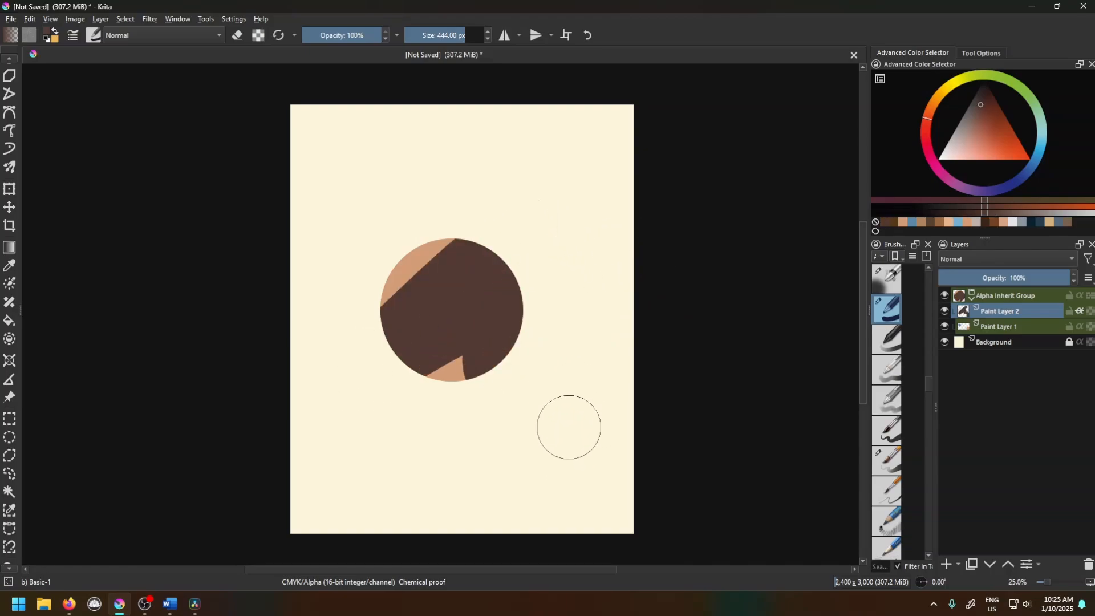
key("ctrl+z")
Step: Shade the right side of the circle in dark reddish brown with the Airbrush Soft preset at 576 px
left_click(92, 35)
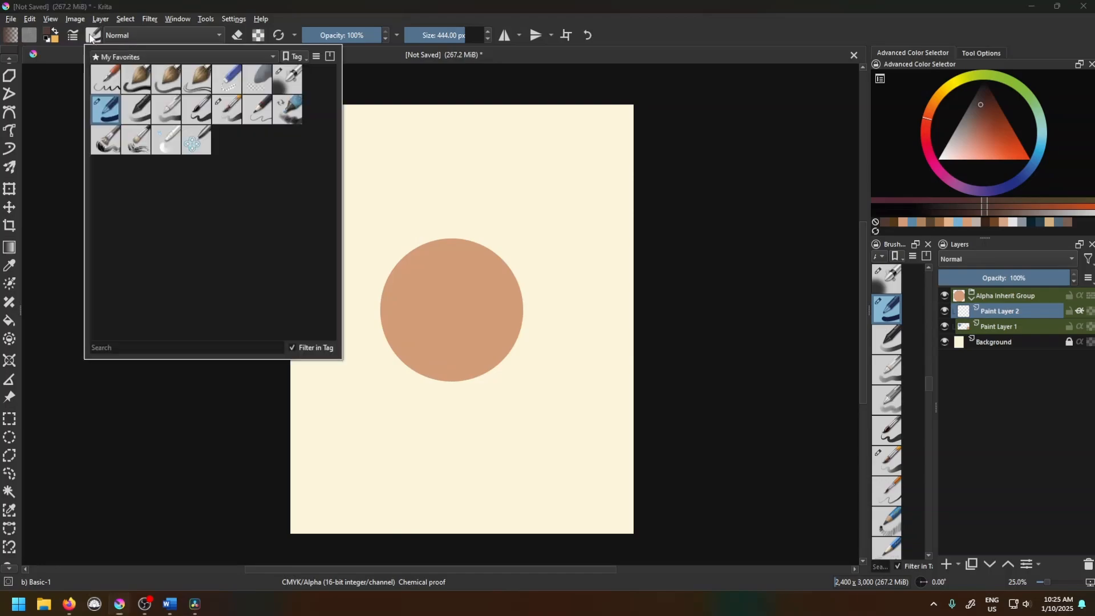
left_click(282, 86)
left_click(350, 95)
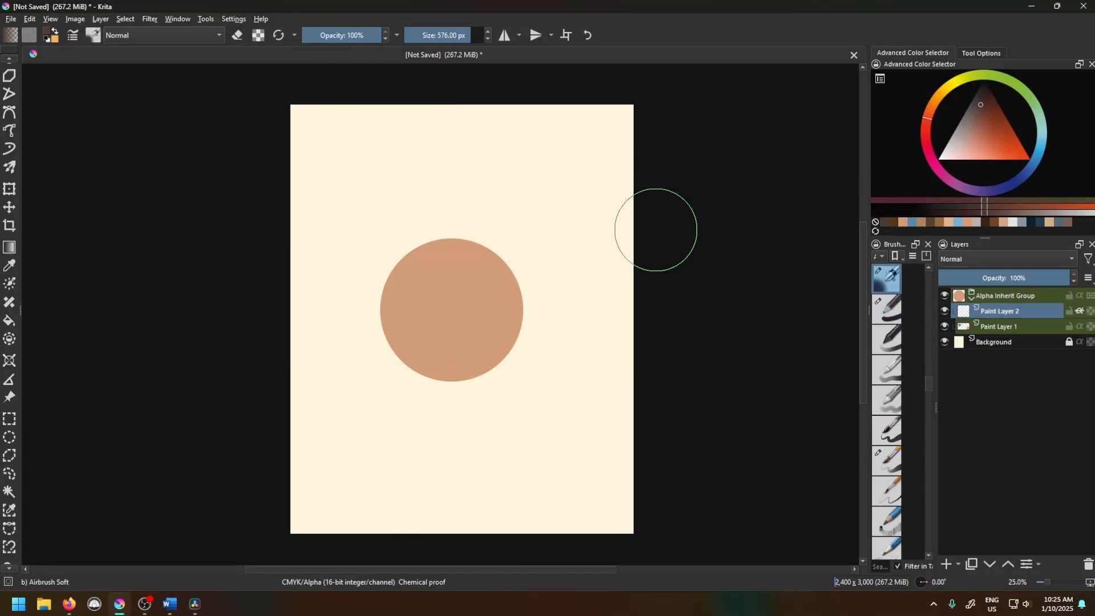
mouse_move(513, 317)
left_mouse_down()
mouse_move(491, 251)
mouse_move(527, 321)
mouse_move(426, 220)
mouse_move(501, 317)
mouse_move(408, 256)
mouse_move(463, 401)
mouse_move(448, 252)
mouse_move(522, 368)
mouse_move(518, 287)
mouse_move(489, 259)
mouse_move(489, 318)
left_mouse_up()
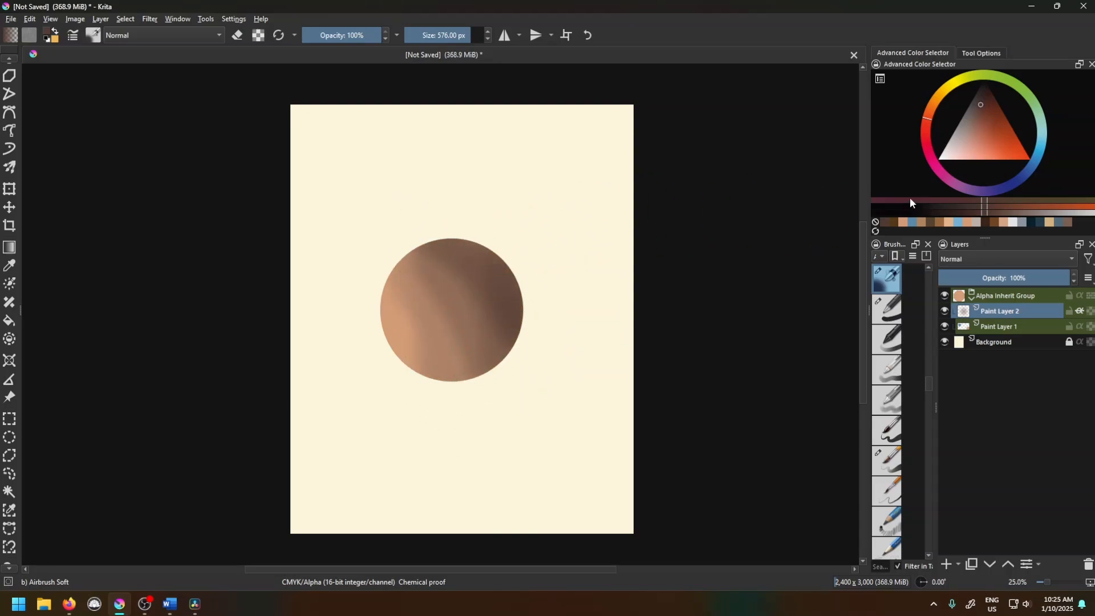
Step: Deepen the shadow on the circle's upper right with a darker brown and airbrush a pale pink highlight on its lower left
left_click(986, 97)
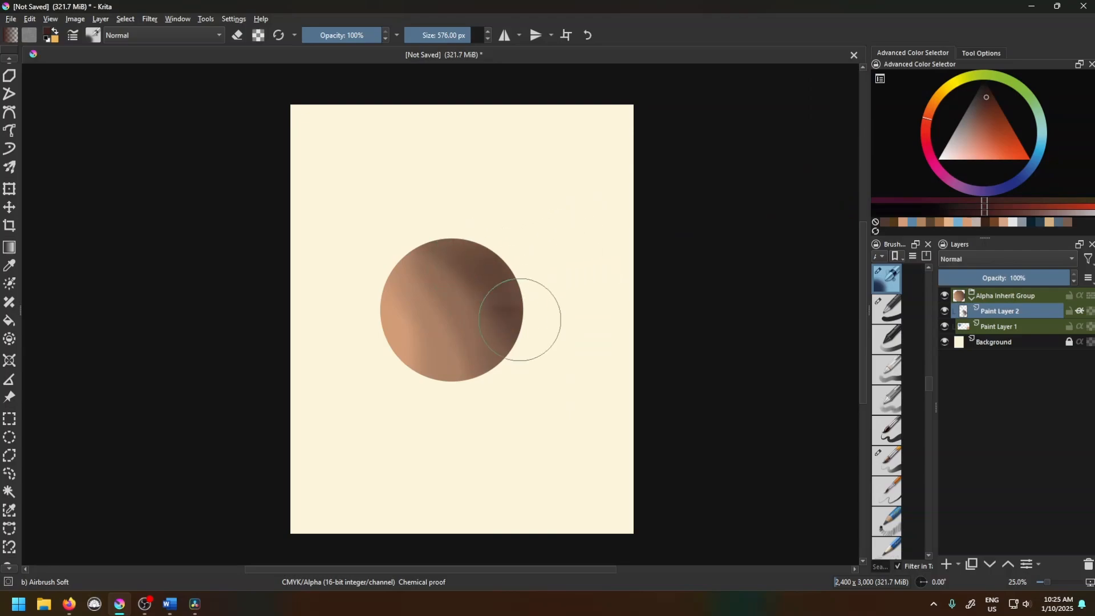
left_click_drag(455, 224, 554, 354)
mouse_move(441, 244)
left_mouse_down()
mouse_move(475, 392)
mouse_move(418, 264)
left_mouse_up()
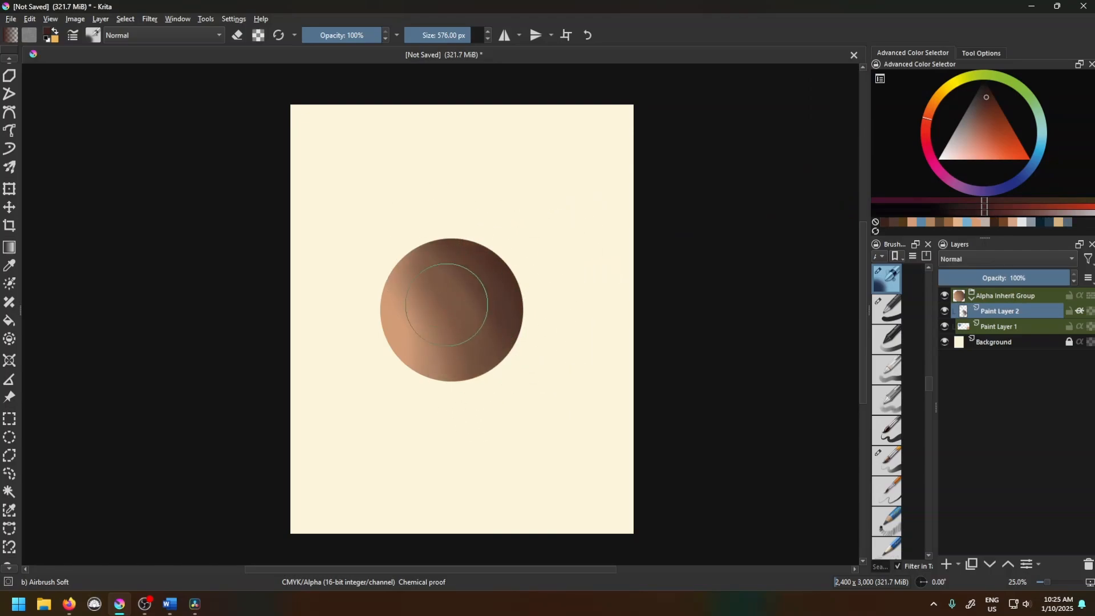
left_click(954, 150)
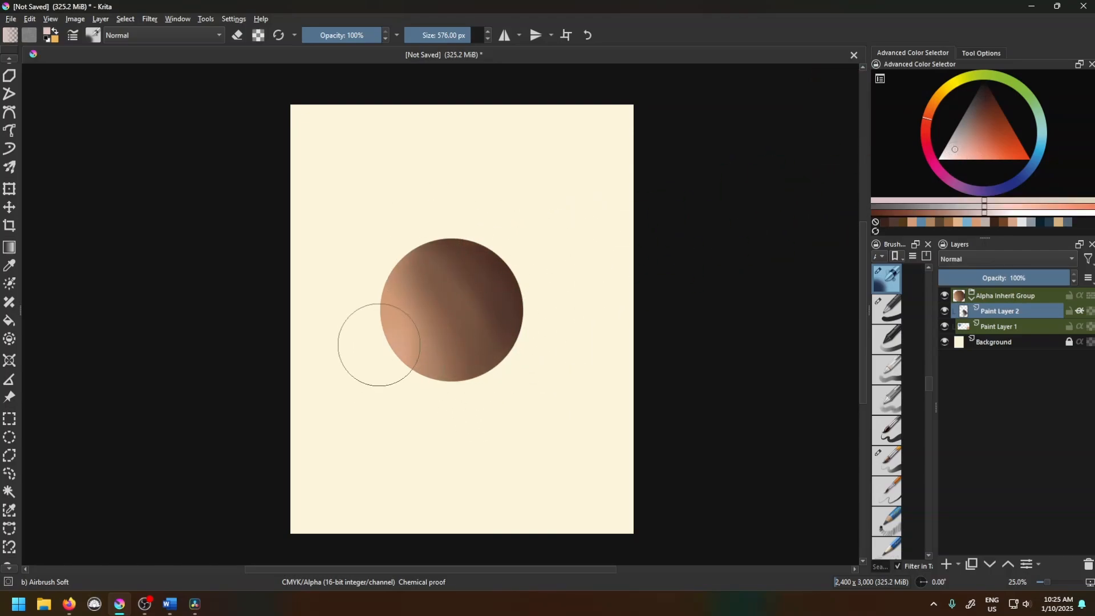
left_click_drag(379, 342, 460, 411)
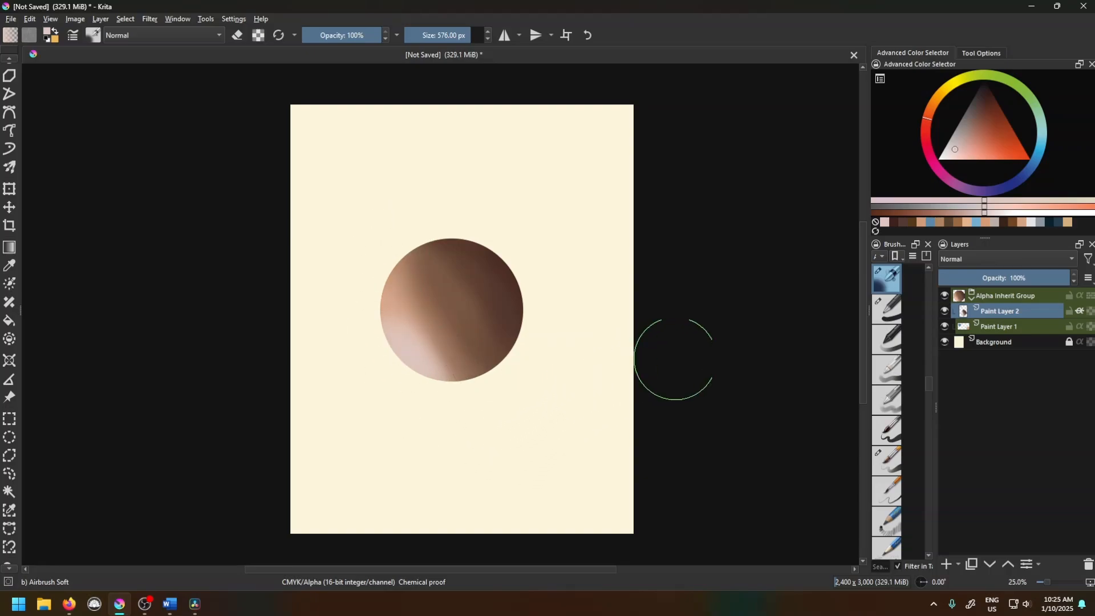
mouse_move(997, 327)
left_click(997, 328, "ctrl")
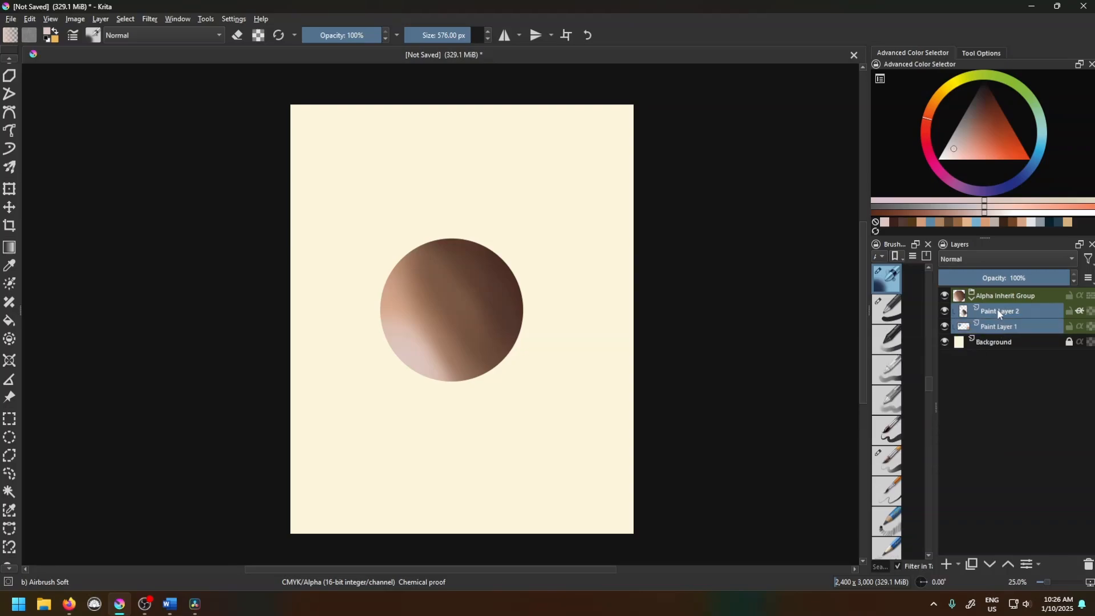
left_click(998, 312)
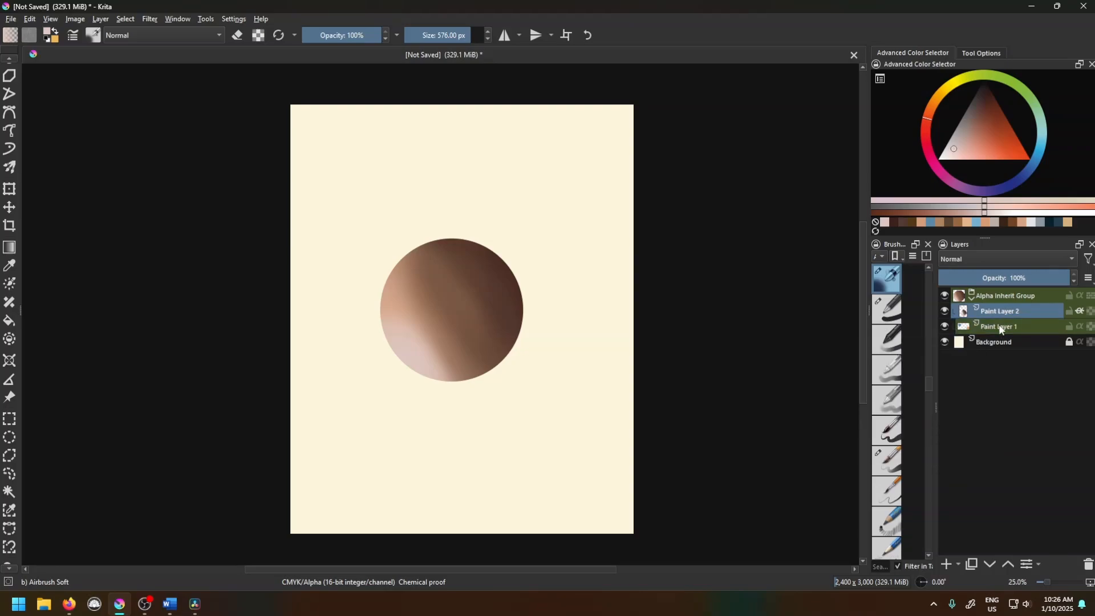
Step: Add a new paint layer inside the Alpha Inherit Group and place it beneath Paint Layer 1
left_click(999, 329)
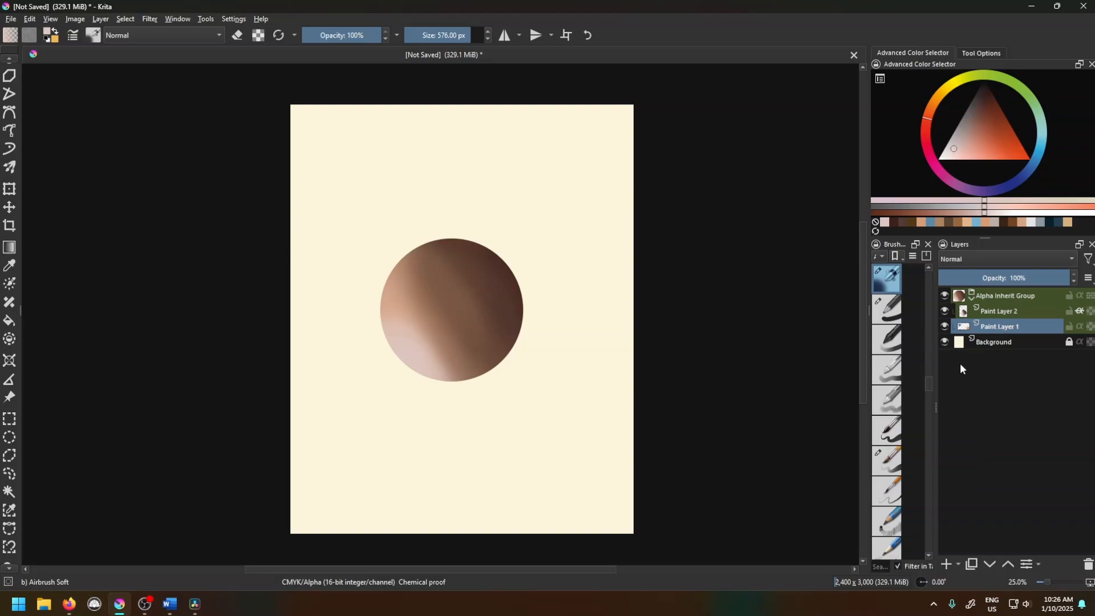
left_click(945, 564)
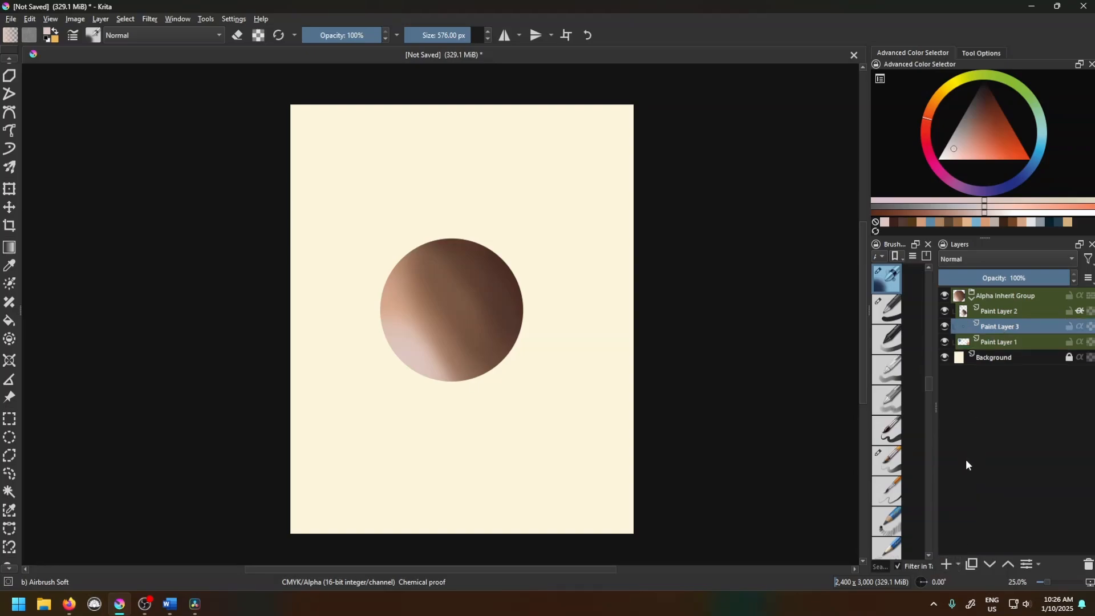
left_click_drag(988, 328, 995, 342)
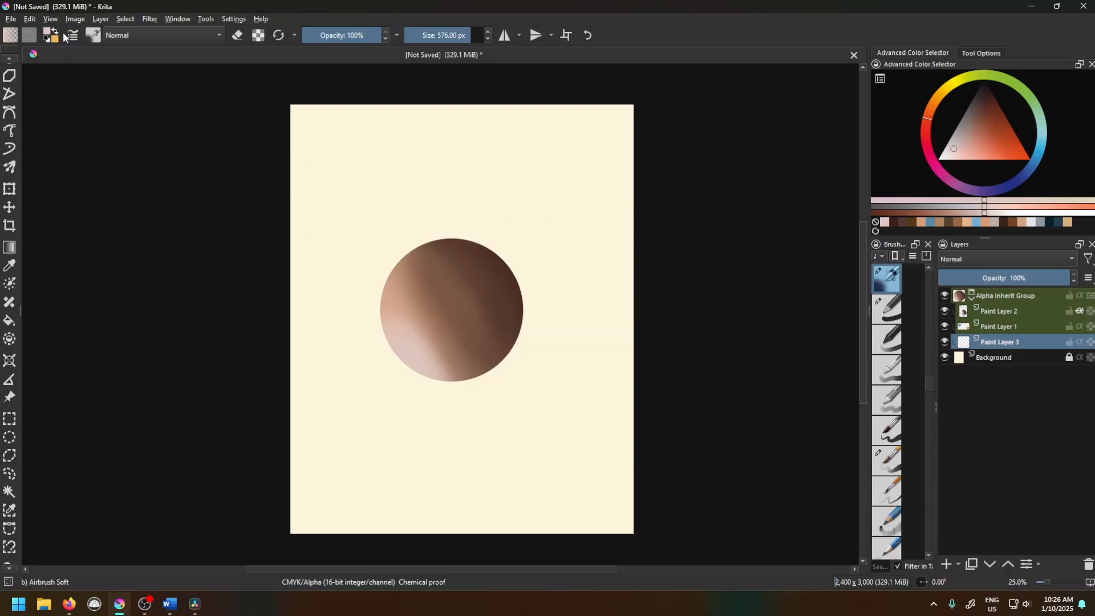
Step: Airbrush broad soft blue strokes to the right of and below the circle on Paint Layer 3
left_click(93, 35)
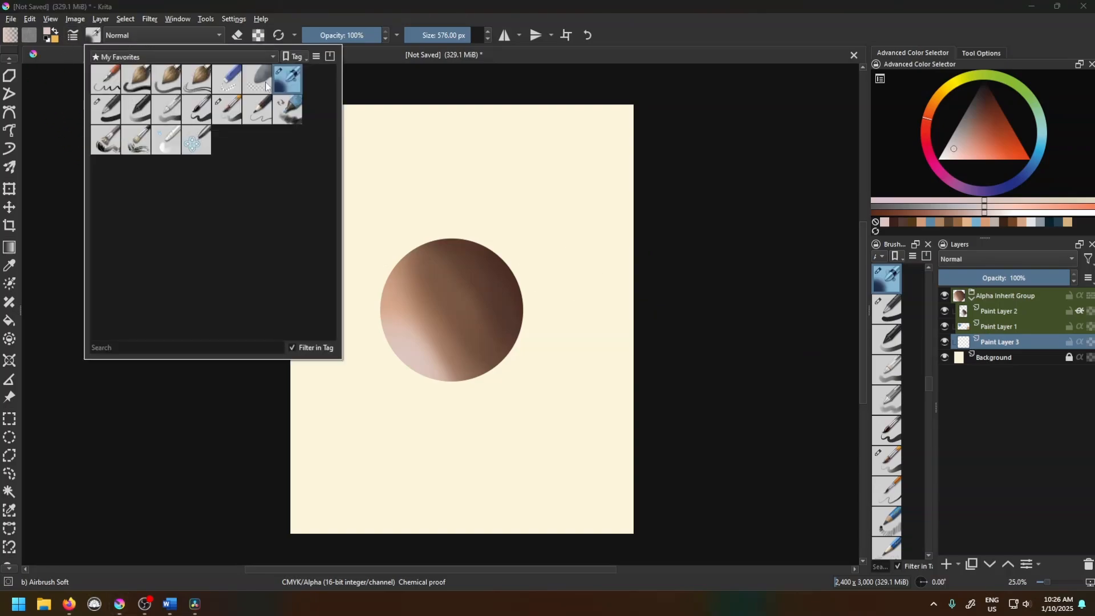
left_click(424, 86)
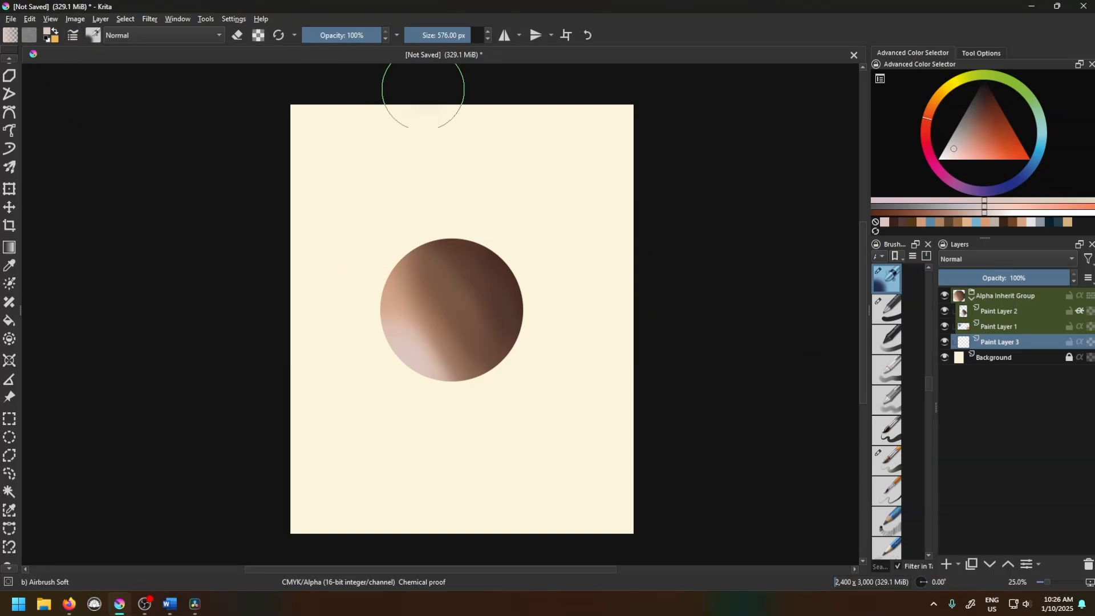
left_click(1025, 167)
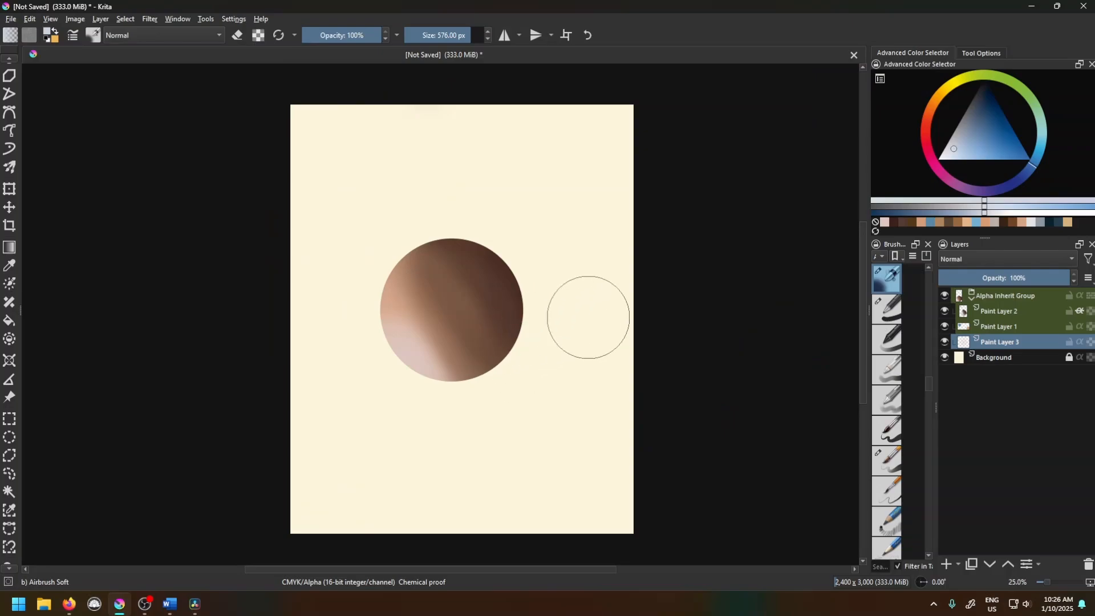
mouse_move(601, 297)
left_mouse_down()
mouse_move(541, 369)
mouse_move(566, 361)
mouse_move(599, 292)
mouse_move(569, 234)
mouse_move(586, 322)
mouse_move(563, 210)
mouse_move(555, 397)
mouse_move(448, 442)
mouse_move(650, 299)
mouse_move(511, 479)
mouse_move(618, 420)
mouse_move(772, 254)
mouse_move(590, 375)
mouse_move(487, 473)
mouse_move(642, 331)
mouse_move(520, 403)
mouse_move(558, 365)
mouse_move(504, 431)
mouse_move(602, 269)
mouse_move(576, 262)
mouse_move(574, 365)
mouse_move(564, 247)
mouse_move(537, 331)
mouse_move(535, 302)
mouse_move(489, 391)
mouse_move(536, 296)
mouse_move(566, 287)
mouse_move(643, 298)
left_mouse_up()
left_click(991, 132)
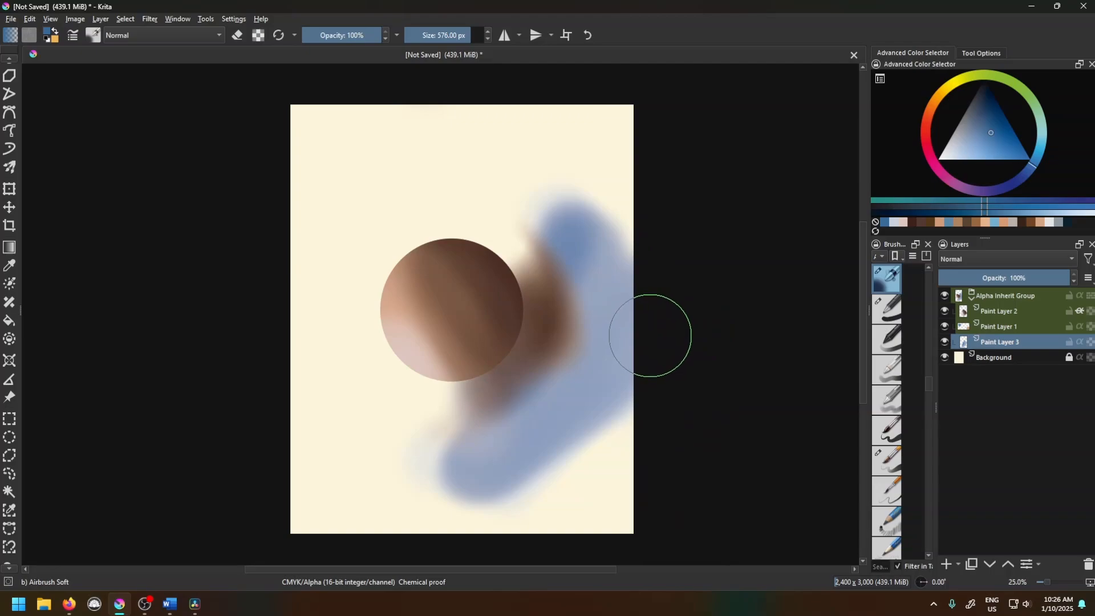
Step: Add a new paint layer above Paint Layer 2 in the group and enable alpha inheritance on it
left_click(998, 311)
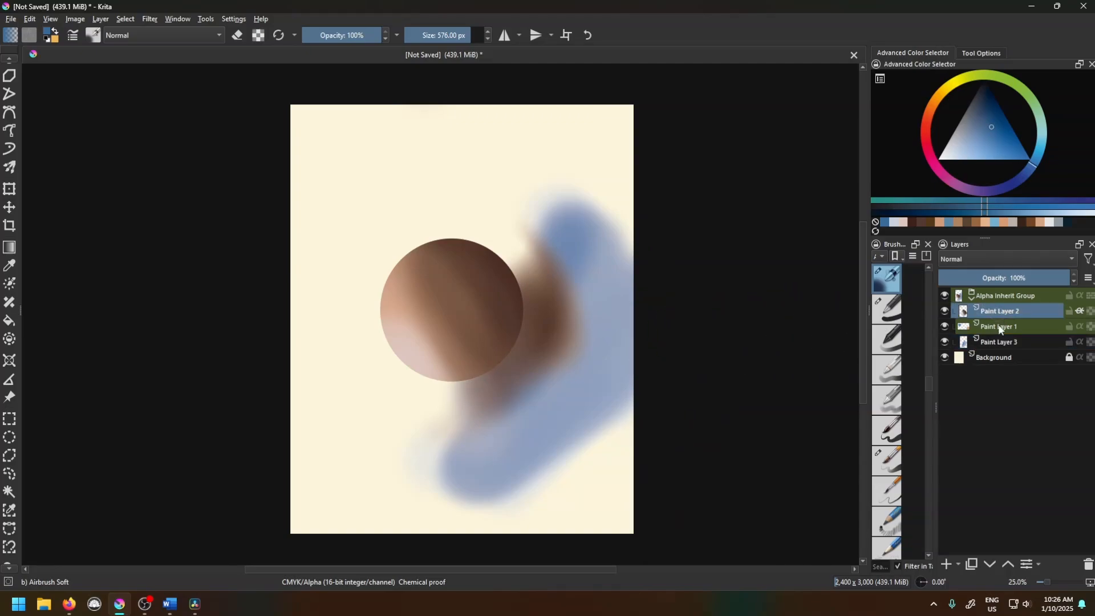
left_click(991, 327)
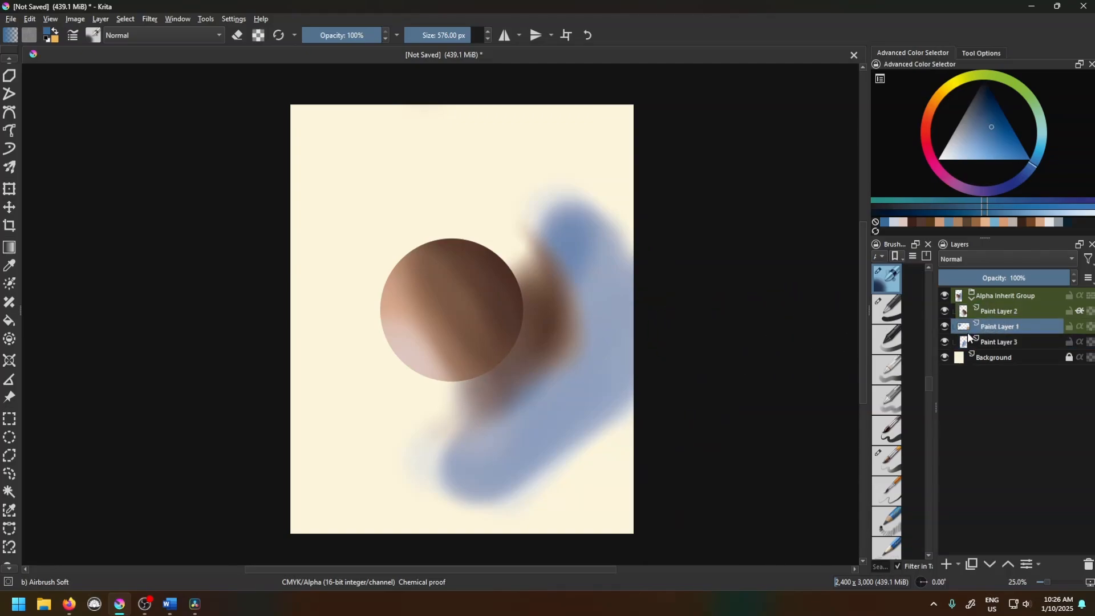
left_click(995, 343)
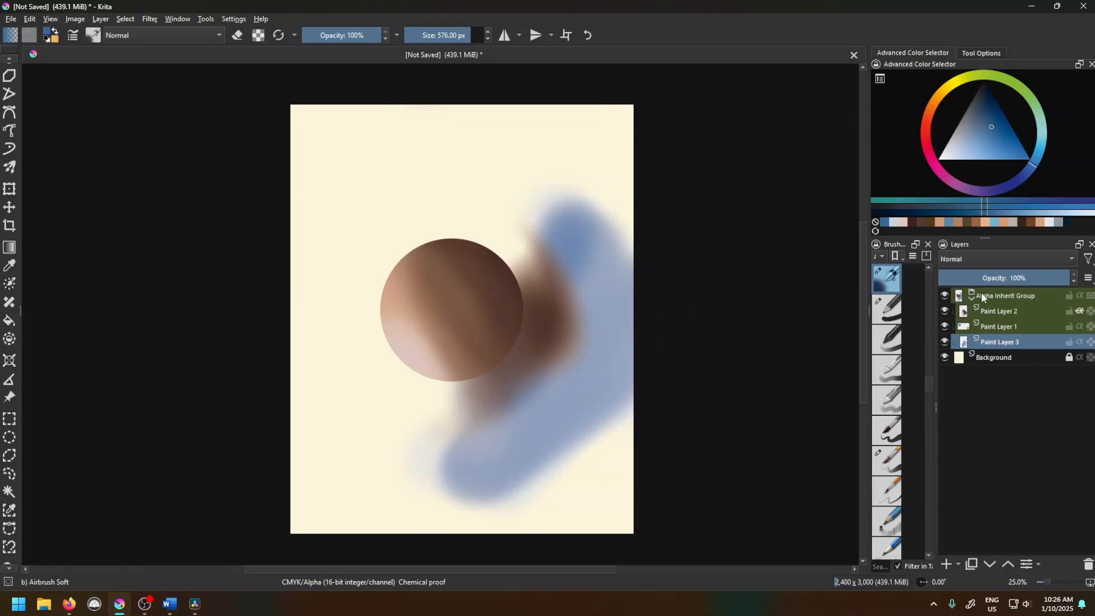
left_click(946, 564)
left_click(1080, 311)
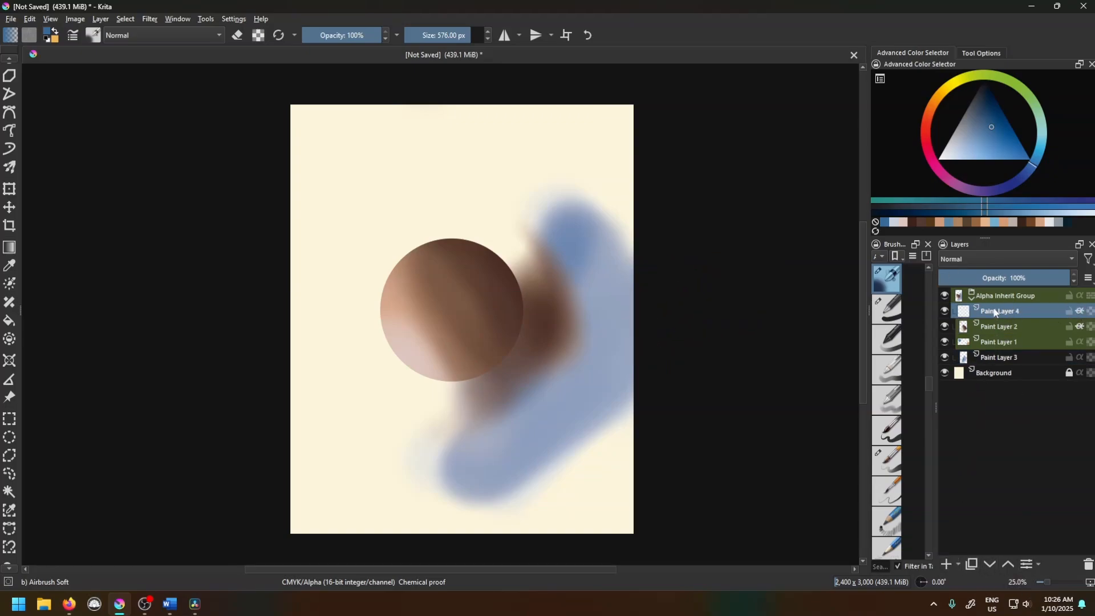
Step: Airbrush bright yellow over the circle's right side and the surrounding blue strokes on Paint Layer 4
left_click_drag(932, 101, 958, 80)
left_click(968, 151)
left_click_drag(967, 151, 991, 158)
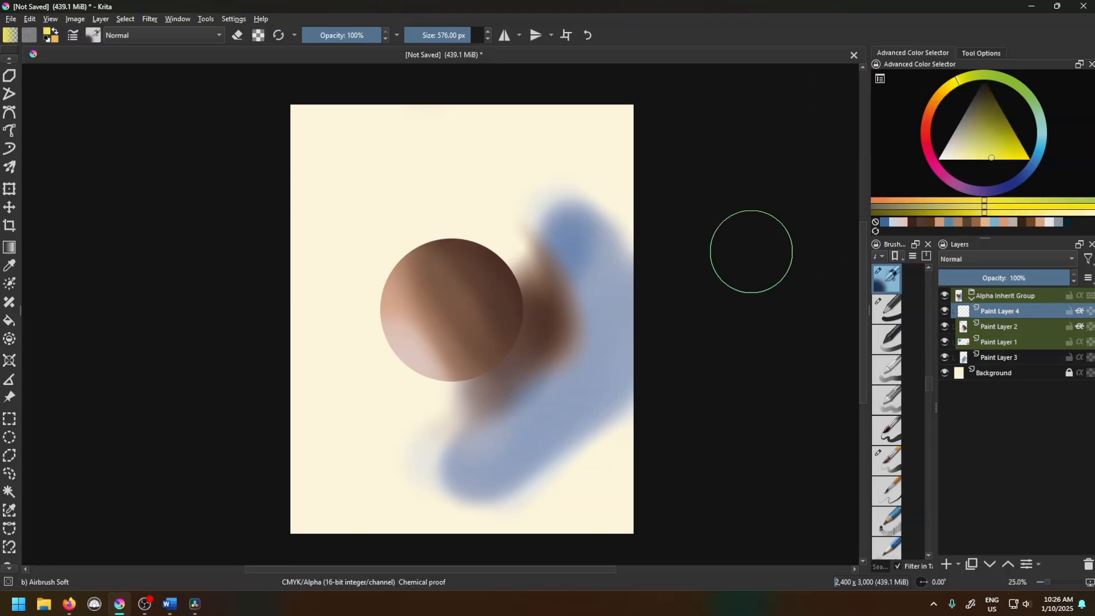
mouse_move(603, 314)
left_mouse_down()
mouse_move(486, 340)
mouse_move(534, 377)
mouse_move(599, 384)
mouse_move(601, 345)
mouse_move(566, 359)
mouse_move(549, 386)
mouse_move(520, 323)
mouse_move(620, 428)
mouse_move(617, 400)
mouse_move(555, 337)
mouse_move(567, 294)
left_mouse_up()
left_click_drag(560, 229, 525, 232)
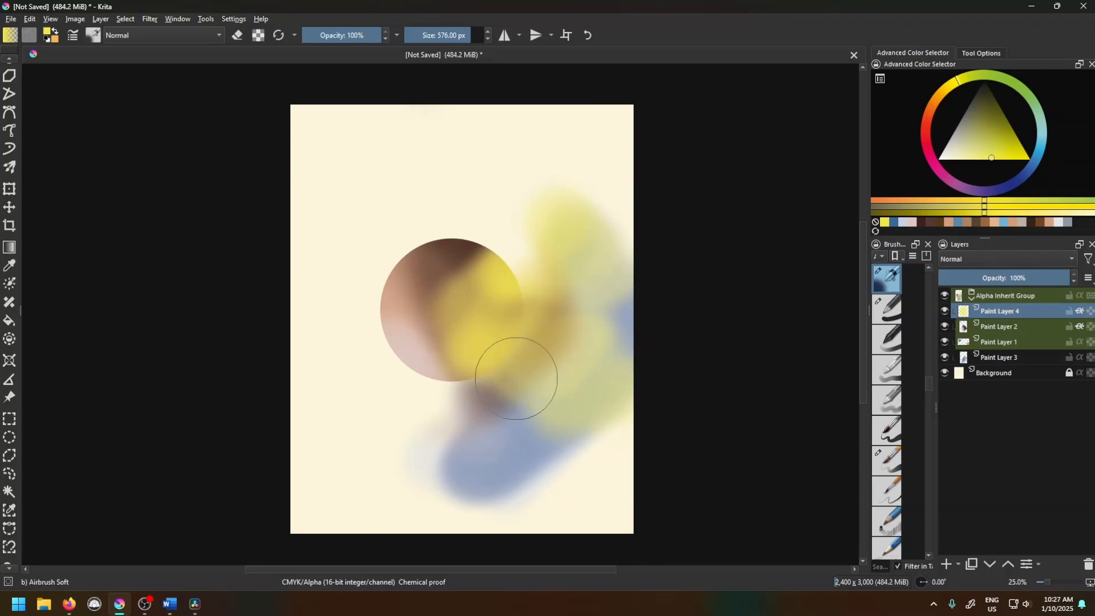
left_click_drag(513, 371, 502, 456)
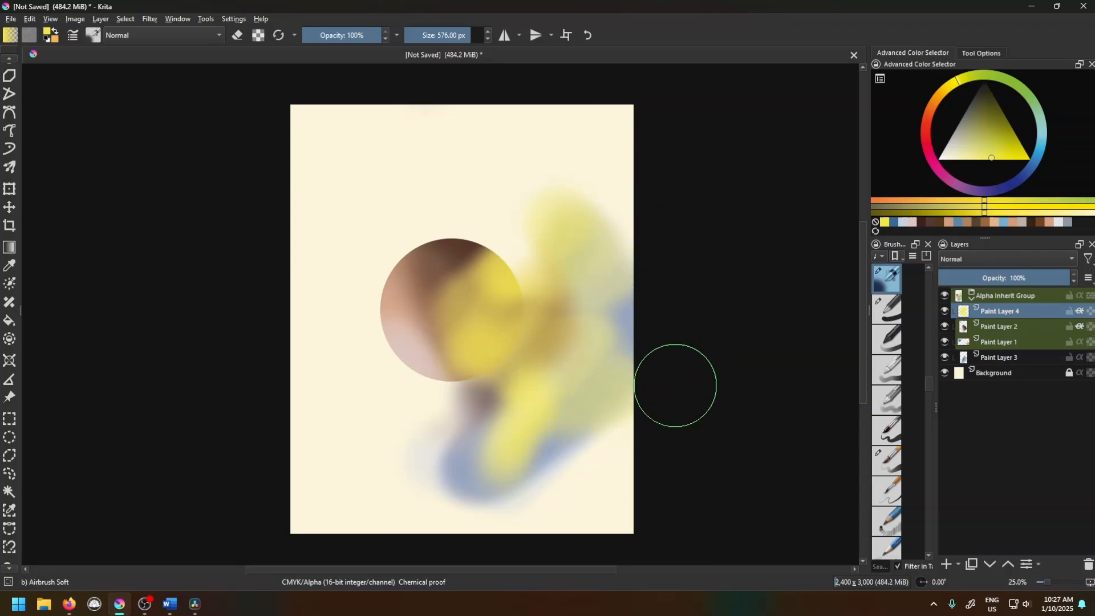
left_click(1001, 357)
left_click(996, 329)
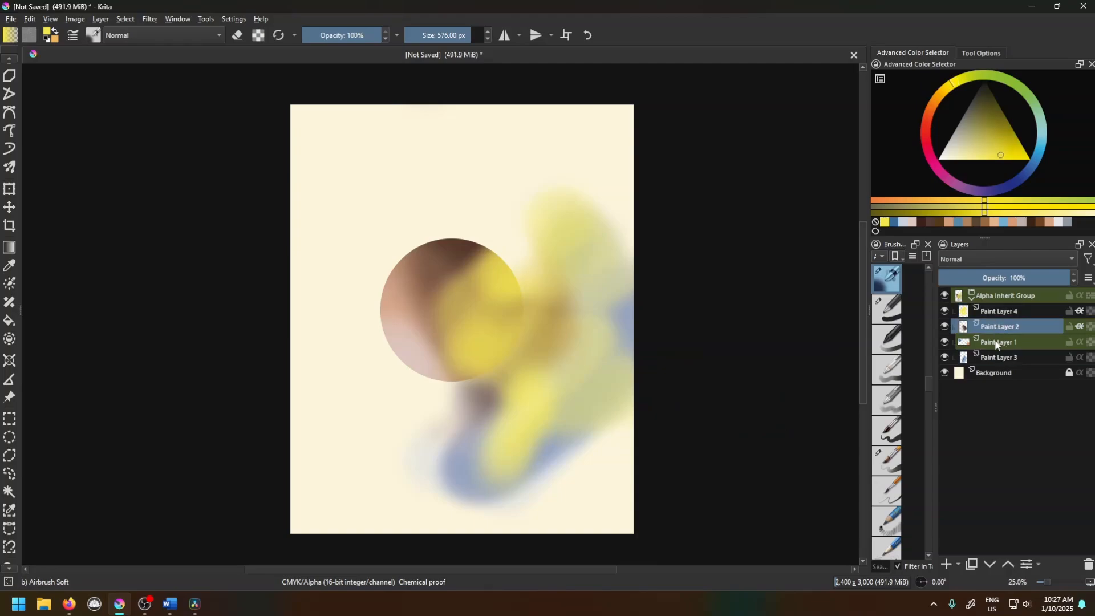
left_click(996, 343)
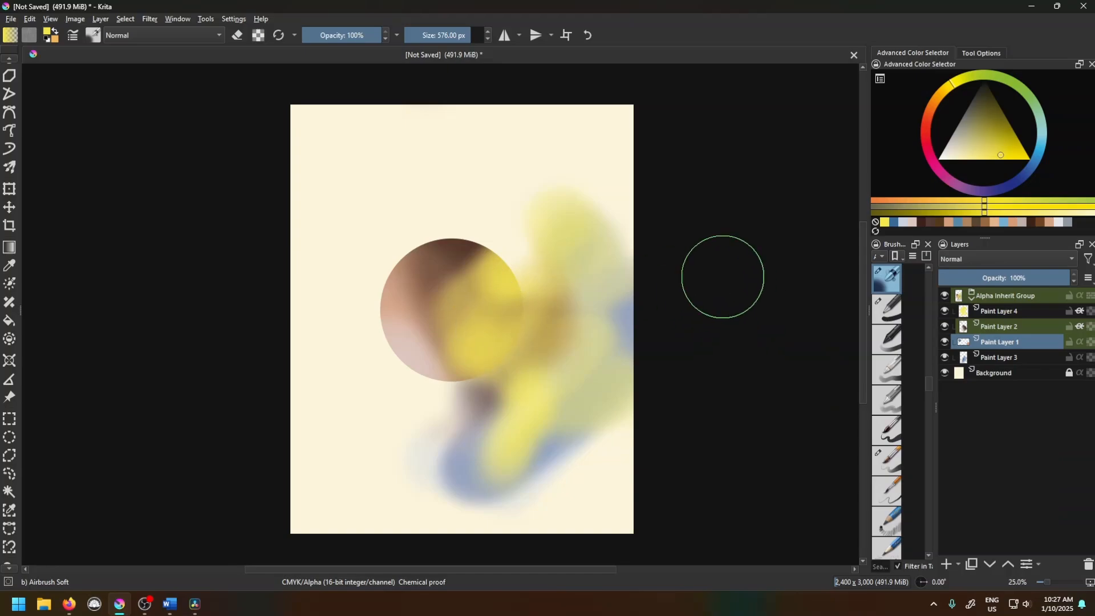
left_click(991, 333)
Step: Delete the Alpha Inherit Group together with its four paint layers, keeping only the Background layer
left_click(1002, 360)
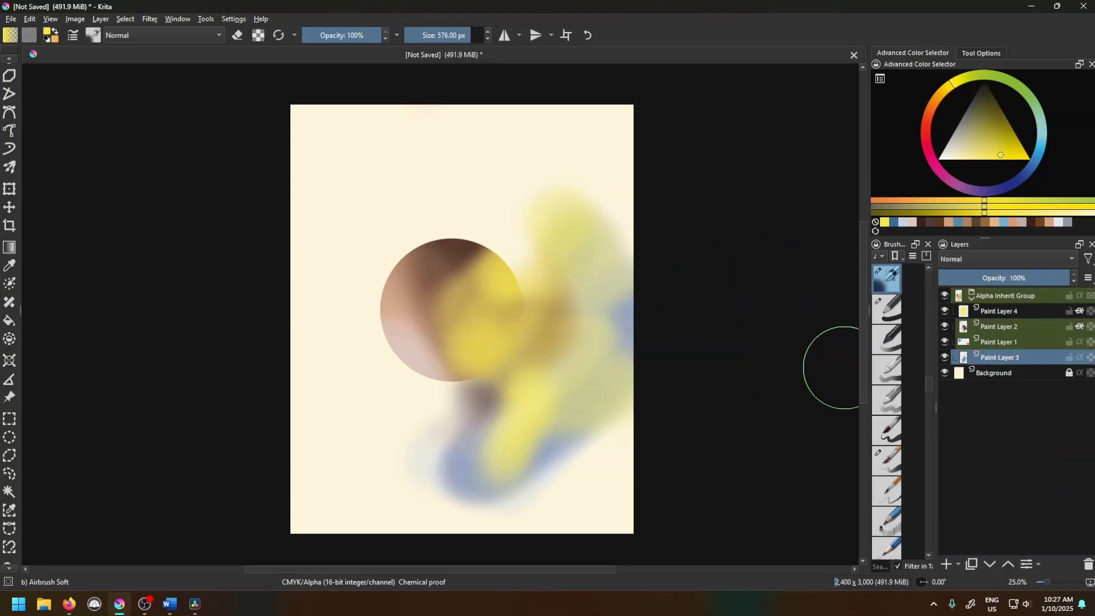
left_click(997, 310, "shift")
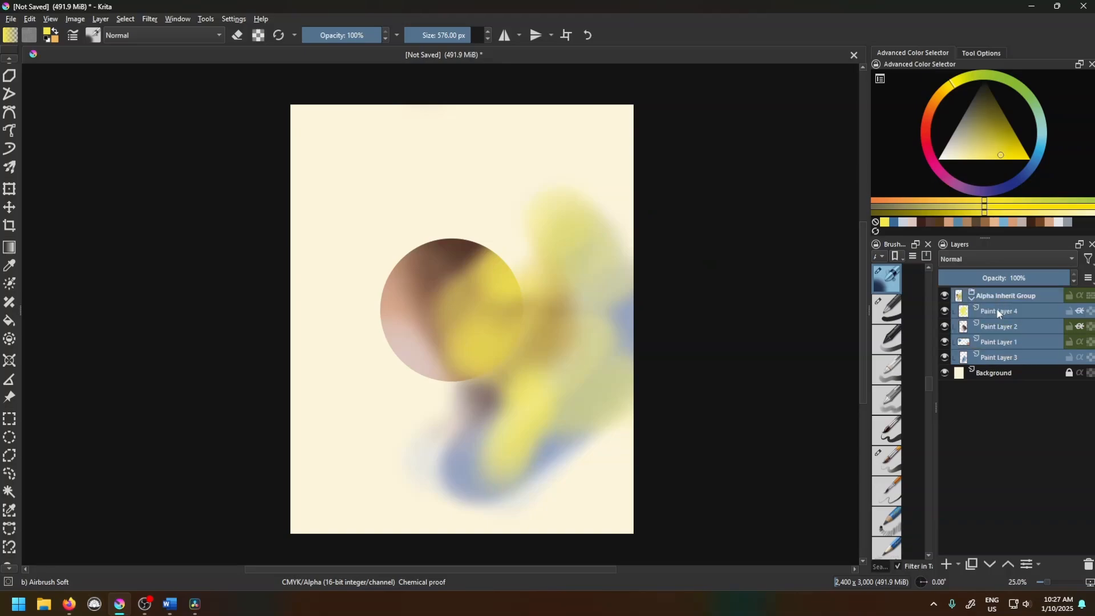
left_click(1088, 564)
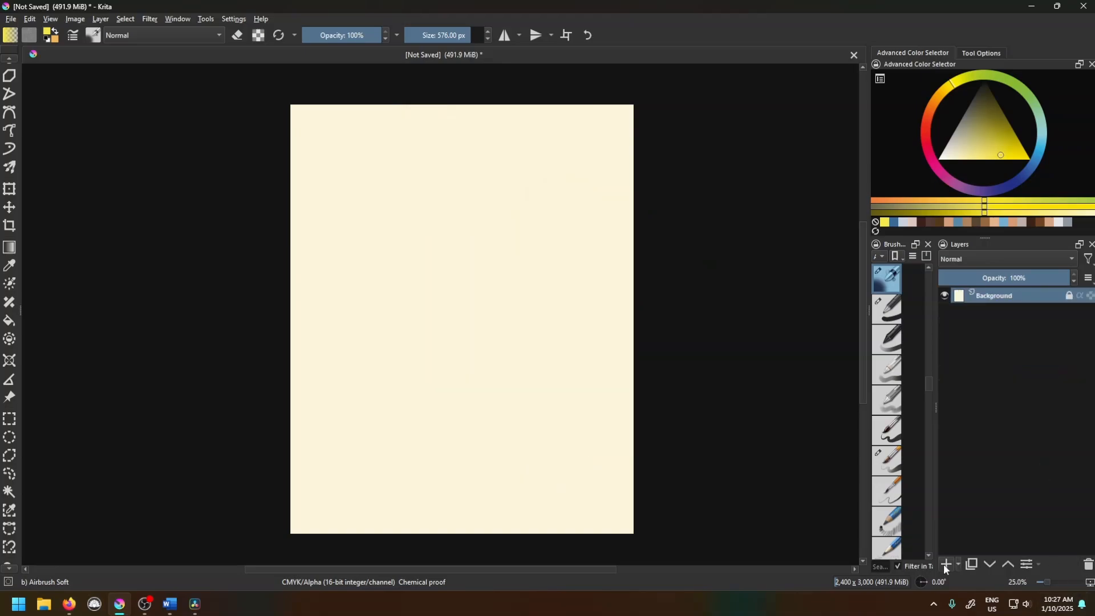
Step: Add a new layer above the Background layer
left_click(958, 565)
left_click(944, 565)
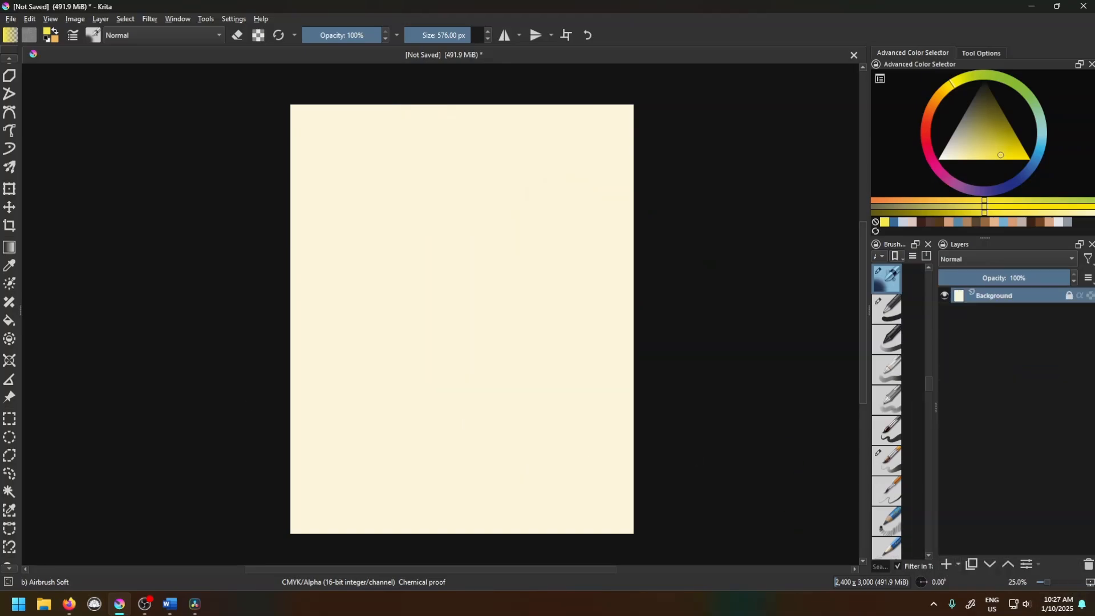